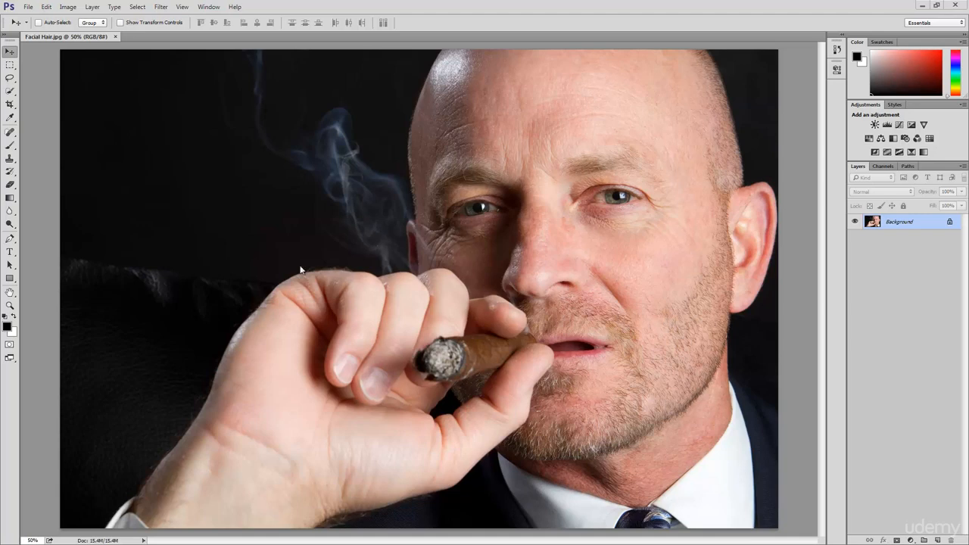
click(10, 160)
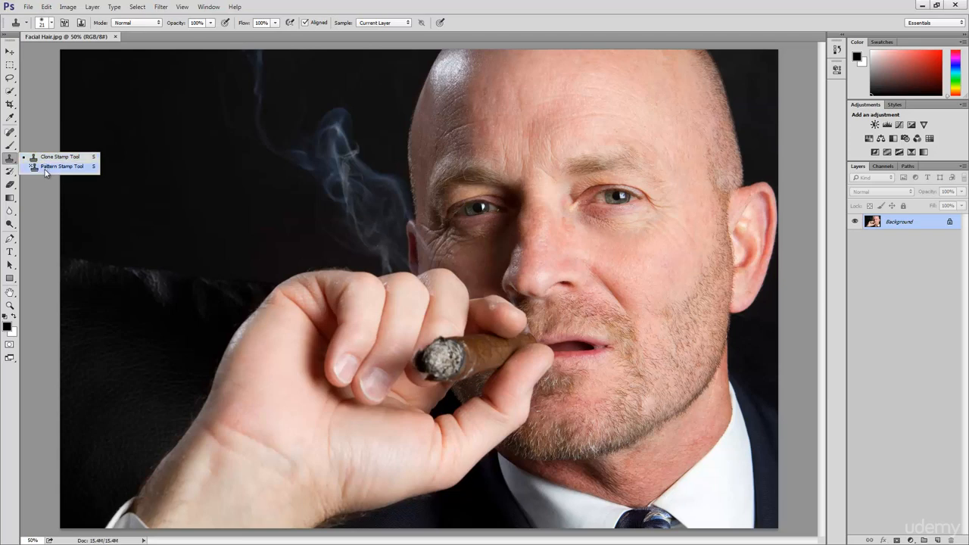
click(10, 52)
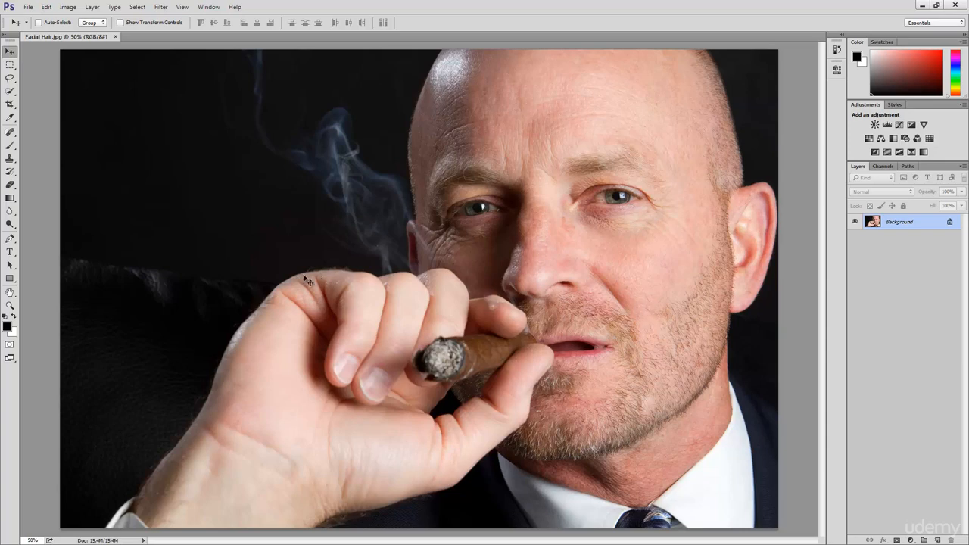
Step: Add a new empty layer above the Background for painting facial hair on the cheek
click(11, 307)
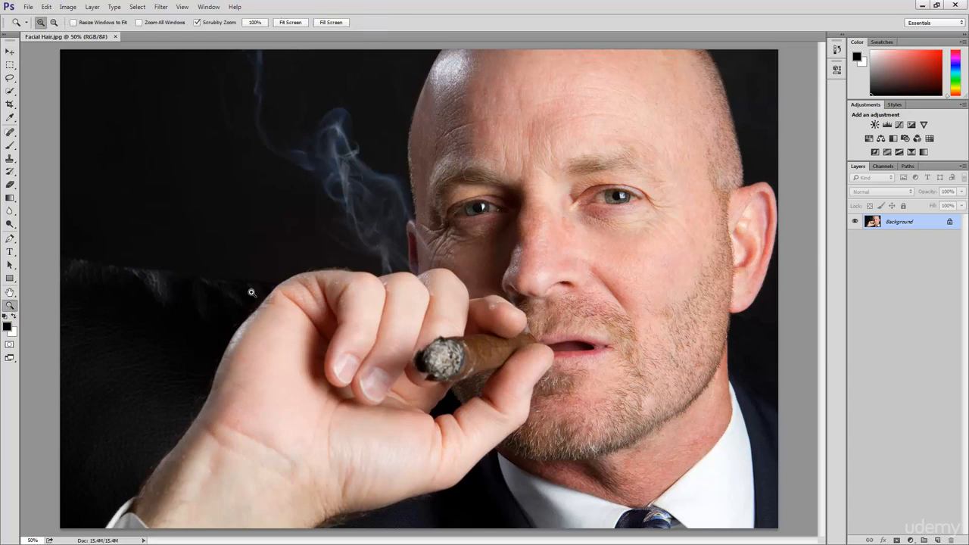
click(650, 321)
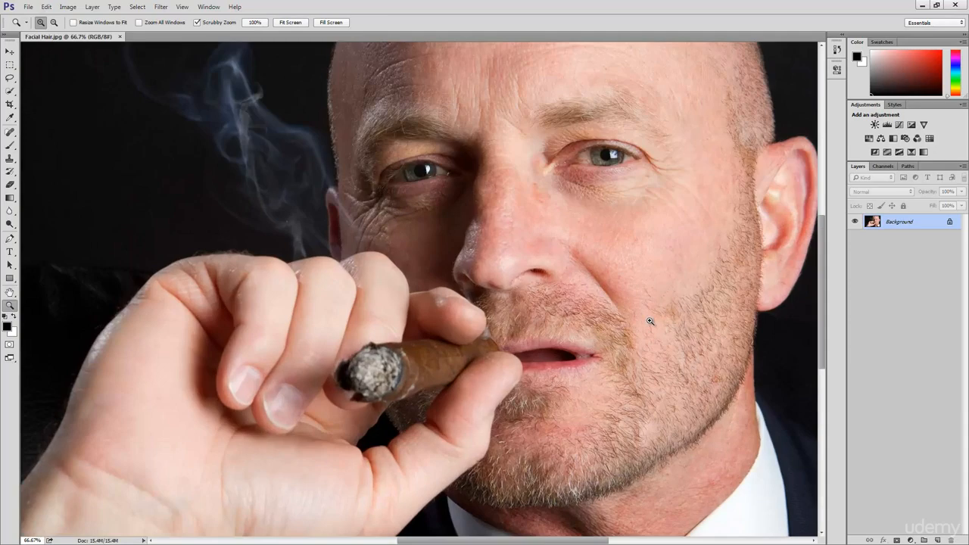
click(650, 321)
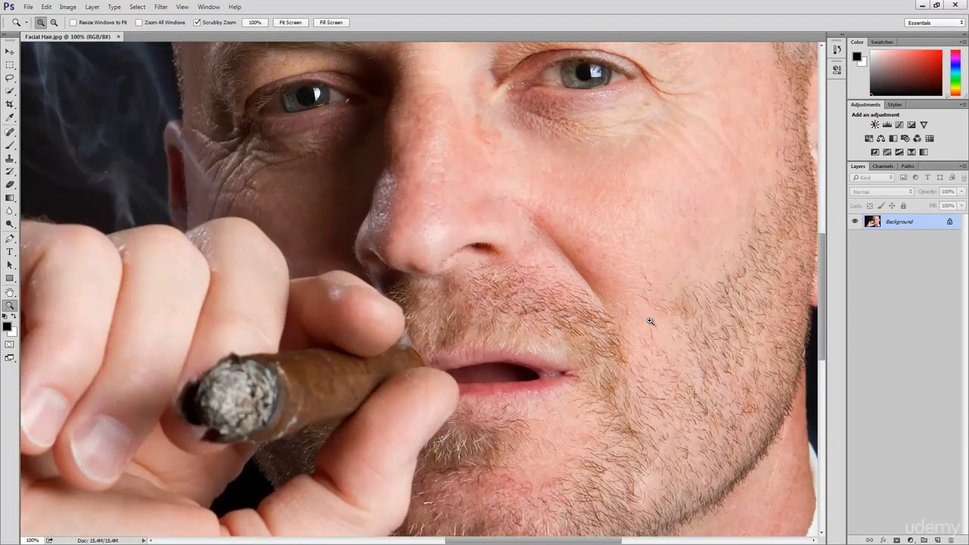
click(646, 315)
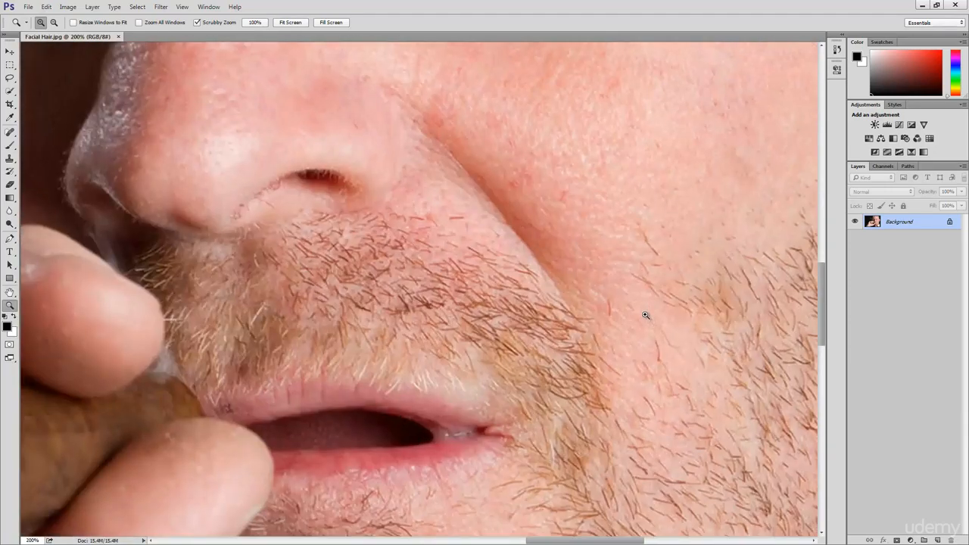
drag(677, 308, 448, 312)
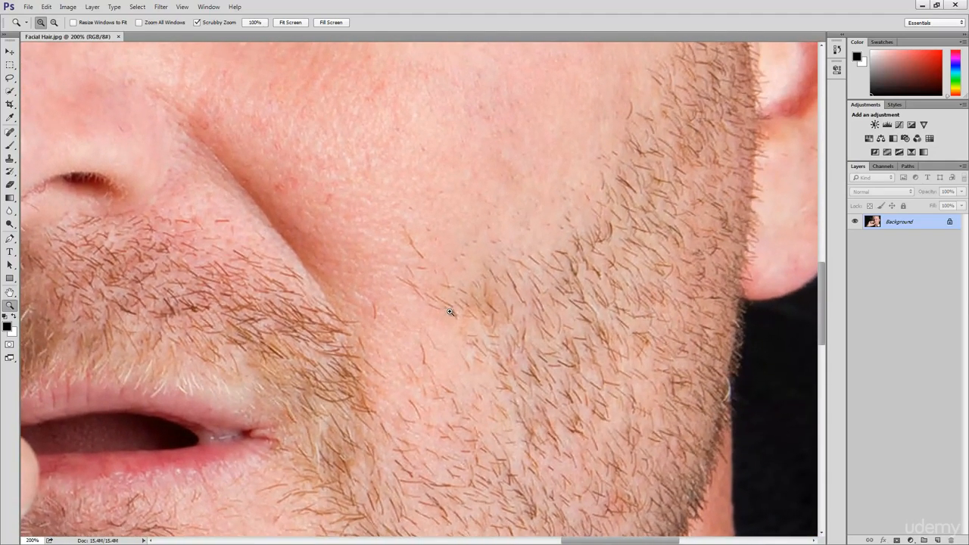
key(v)
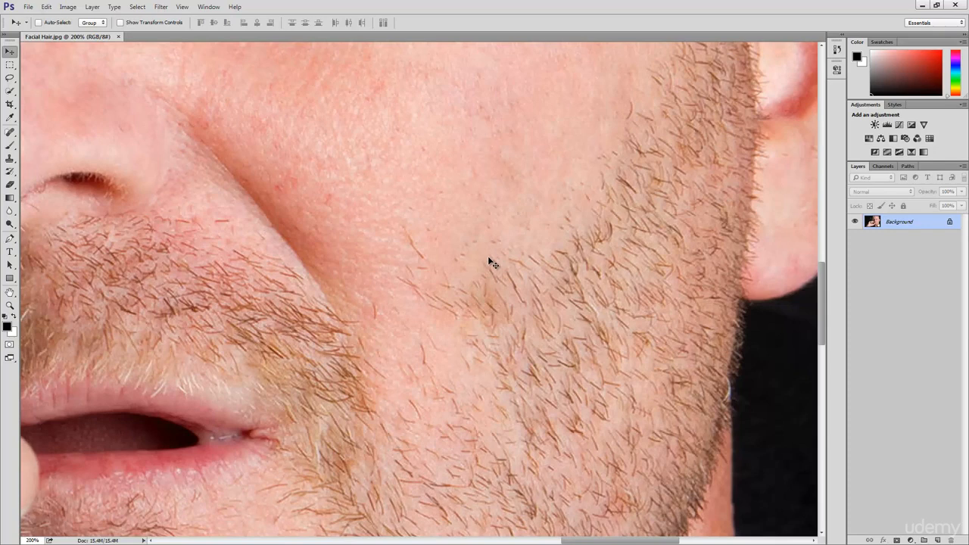
click(937, 540)
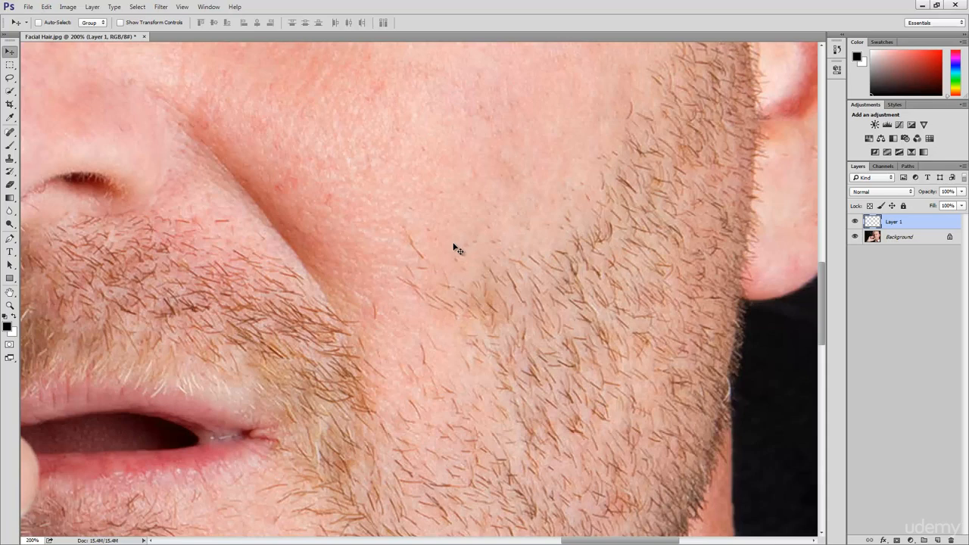
Step: Set up the Brush tool with a 1 px size and 100% hardness
click(10, 145)
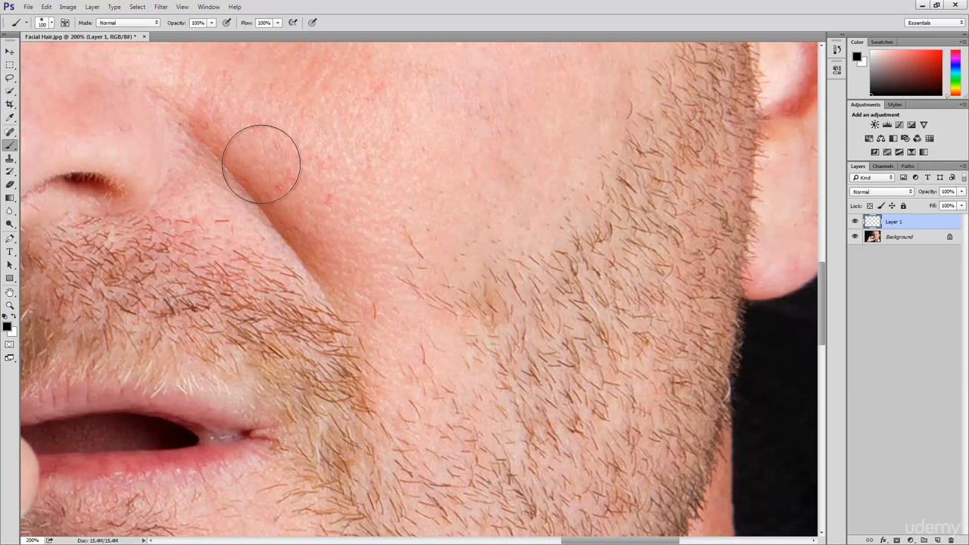
click(50, 24)
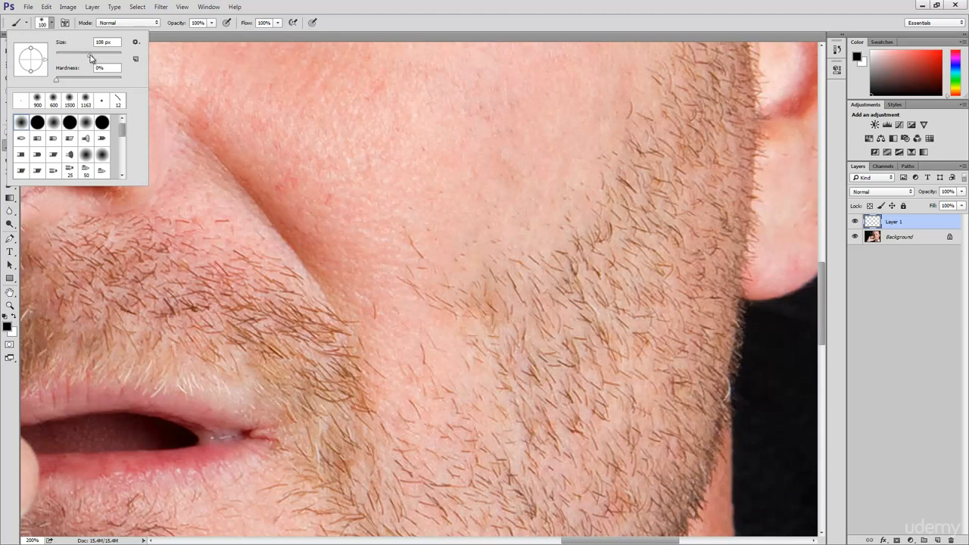
drag(89, 57, 53, 69)
drag(57, 79, 131, 83)
click(50, 23)
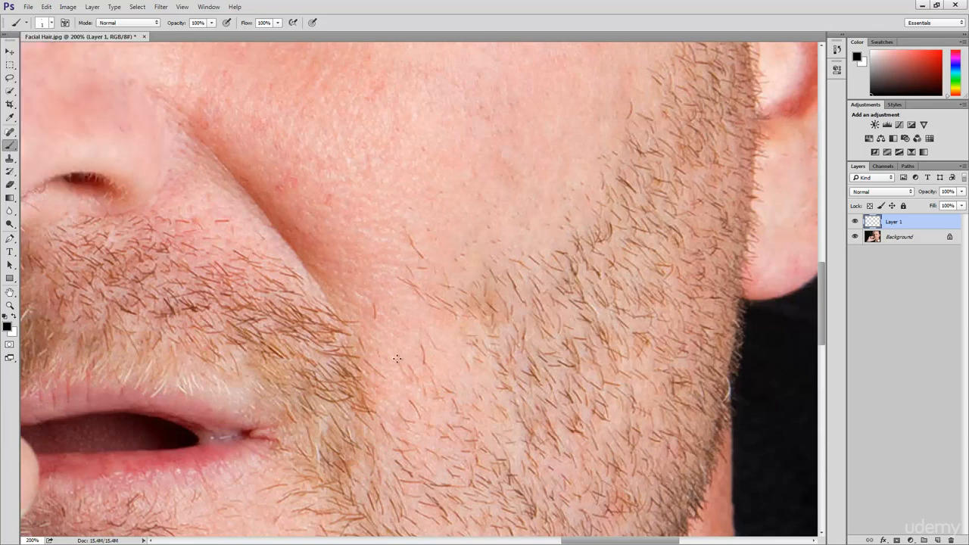
Step: Try painting individual black hair strokes on the cheek beside the mouth corner, and delete their layer
drag(394, 357, 395, 344)
mouse_move(392, 389)
mouse_down()
mouse_move(389, 377)
mouse_move(386, 403)
mouse_up()
mouse_move(454, 381)
mouse_down()
mouse_move(451, 347)
mouse_move(416, 322)
mouse_move(425, 330)
mouse_move(407, 331)
mouse_move(410, 359)
mouse_move(374, 332)
mouse_move(381, 344)
mouse_move(386, 325)
mouse_move(392, 337)
mouse_move(407, 296)
mouse_move(443, 329)
mouse_up()
mouse_move(378, 287)
mouse_down()
mouse_move(386, 298)
mouse_move(357, 304)
mouse_up()
mouse_move(382, 260)
mouse_down()
mouse_move(391, 271)
mouse_move(370, 295)
mouse_up()
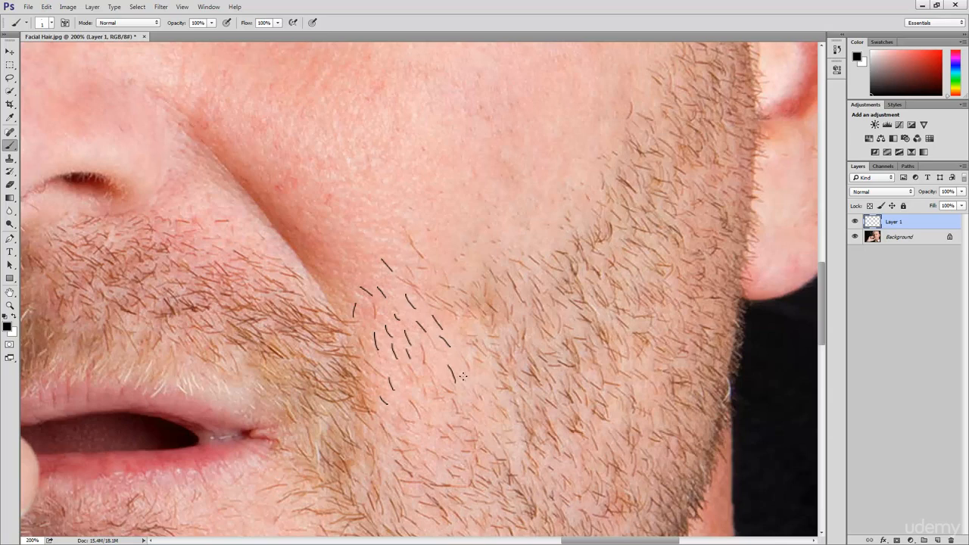
drag(472, 372, 481, 381)
drag(409, 388, 417, 398)
mouse_move(439, 257)
mouse_down()
mouse_move(453, 251)
mouse_move(466, 270)
mouse_move(483, 242)
mouse_move(507, 243)
mouse_up()
drag(451, 268, 455, 276)
drag(402, 253, 408, 262)
drag(438, 363, 439, 371)
drag(454, 336, 474, 331)
mouse_move(339, 290)
mouse_down()
mouse_move(340, 299)
mouse_move(369, 275)
mouse_up()
drag(425, 406, 472, 400)
drag(907, 226, 949, 538)
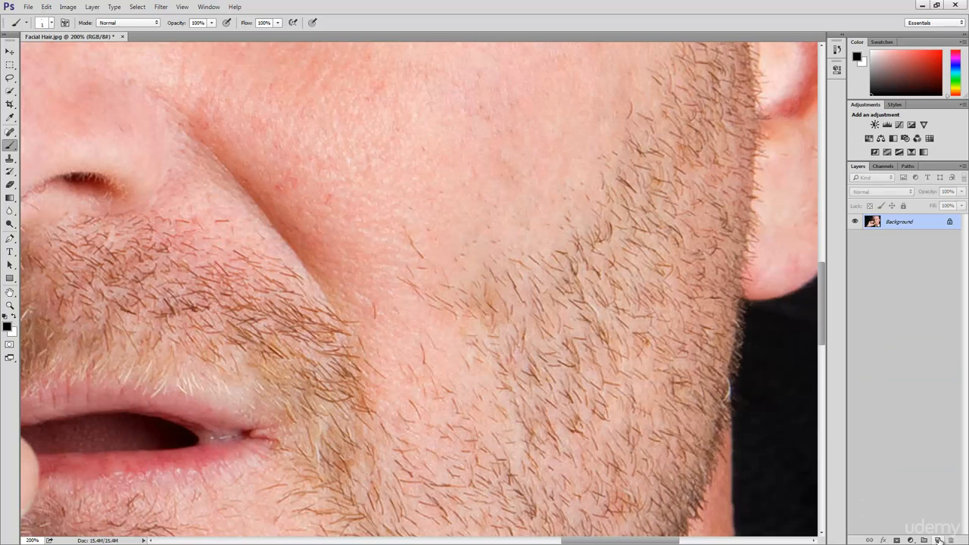
Step: On a new layer, paint one short diagonal hair stroke on the cheek and move it onto clear skin
click(938, 540)
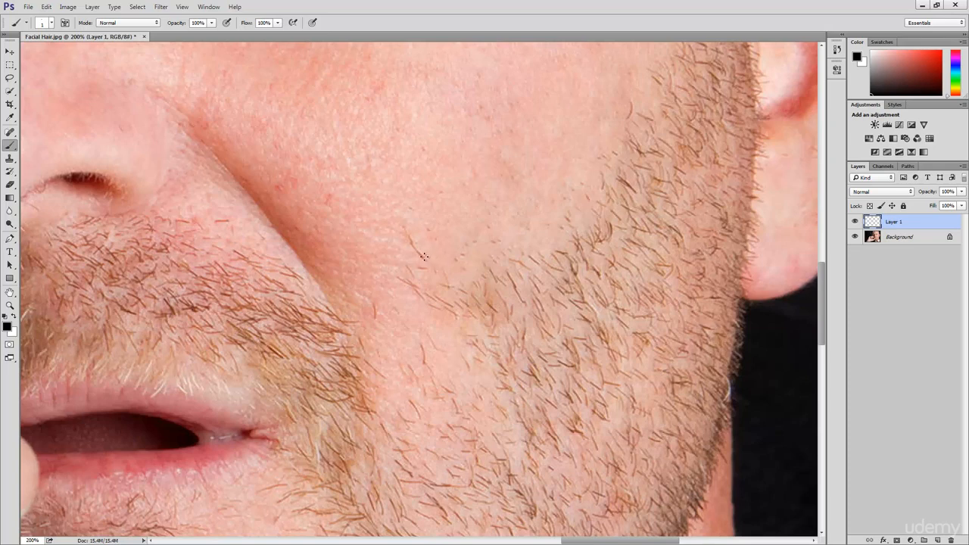
drag(424, 257, 409, 244)
drag(428, 259, 411, 244)
key(ctrl+z)
drag(424, 256, 411, 244)
key(ctrl+z)
drag(422, 258, 412, 244)
key(ctrl+z)
key(ctrl+z)
key(ctrl+z)
drag(422, 258, 412, 244)
key(v)
drag(437, 259, 460, 246)
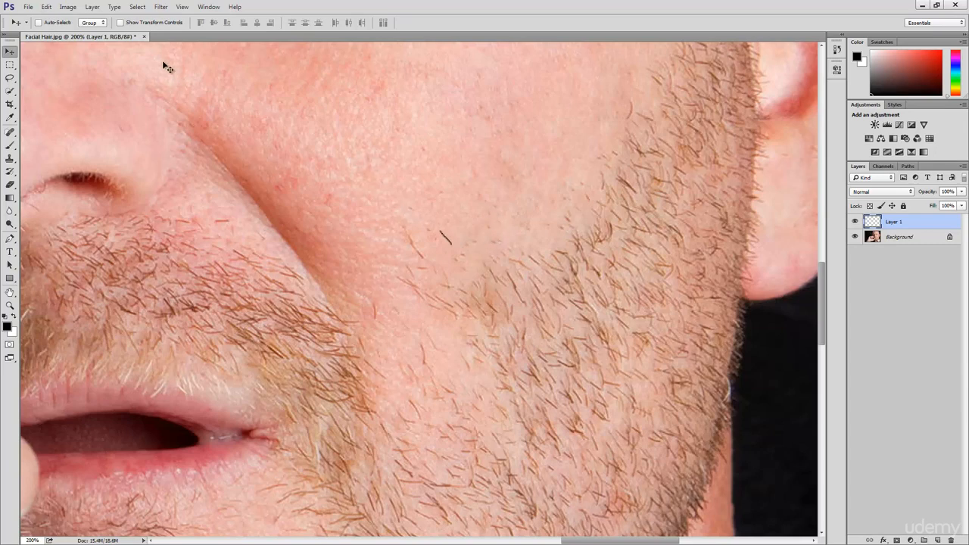
click(45, 7)
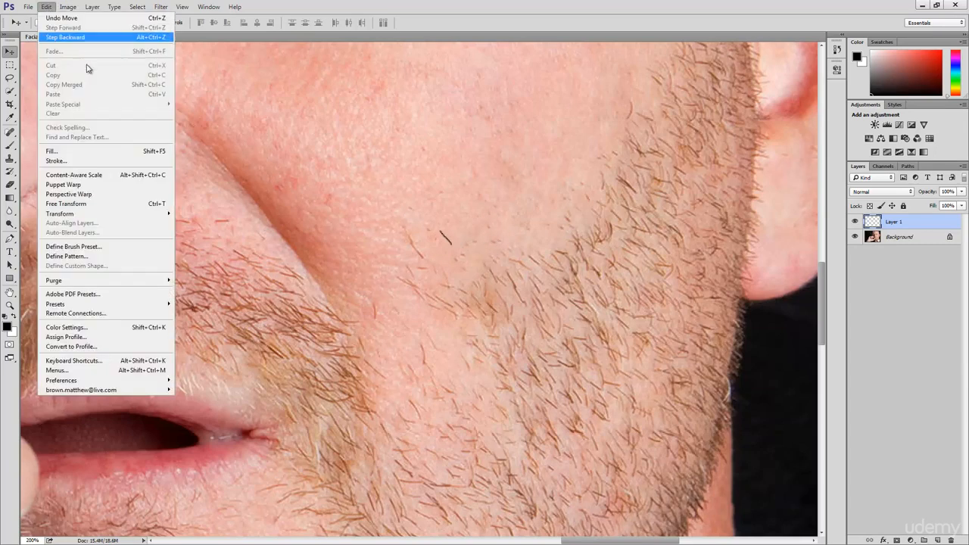
click(108, 246)
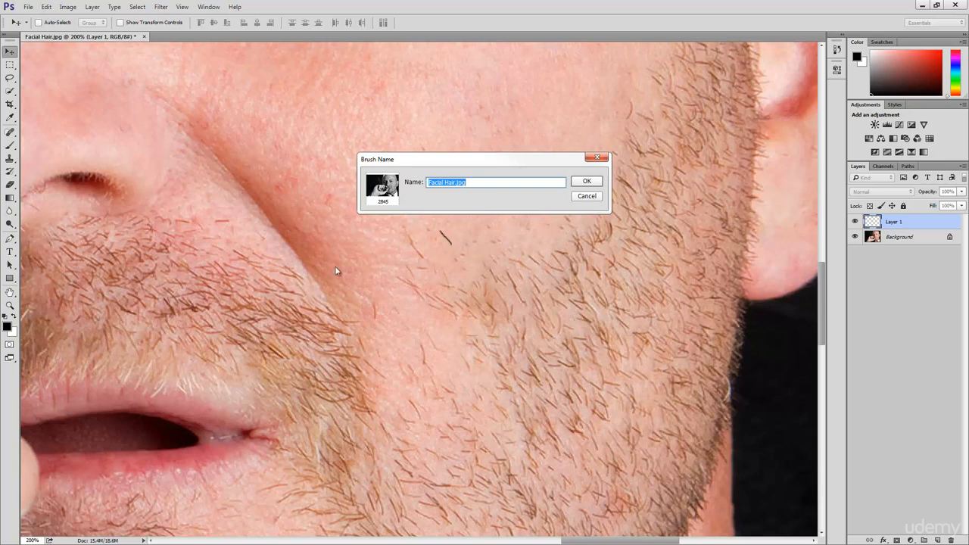
click(589, 197)
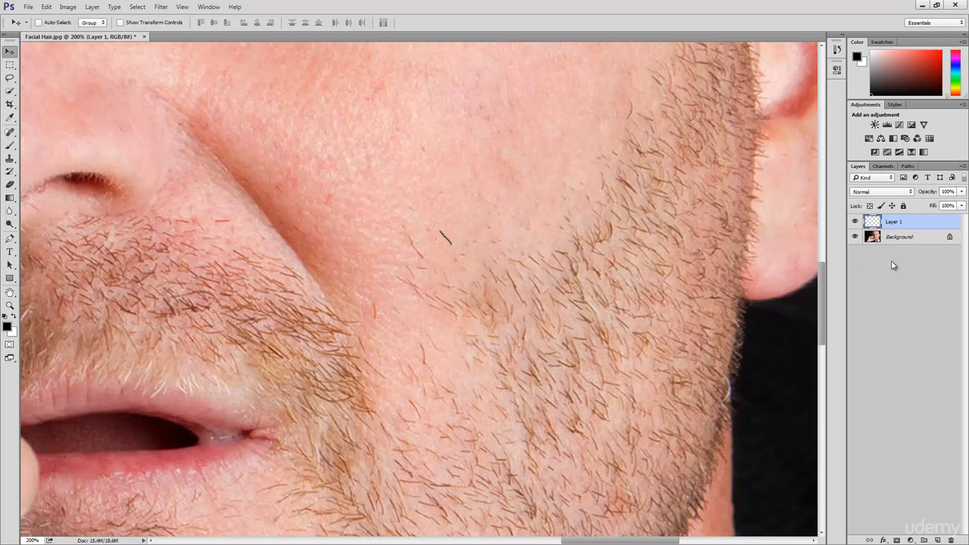
Step: With the Background layer temporarily hidden, define the single hair stroke as a brush preset named "Hair"
click(856, 237)
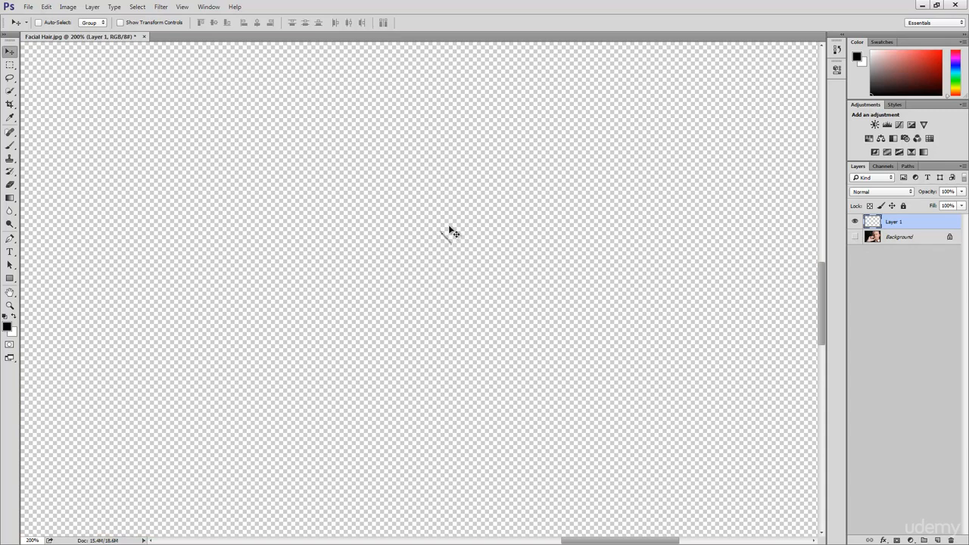
click(45, 8)
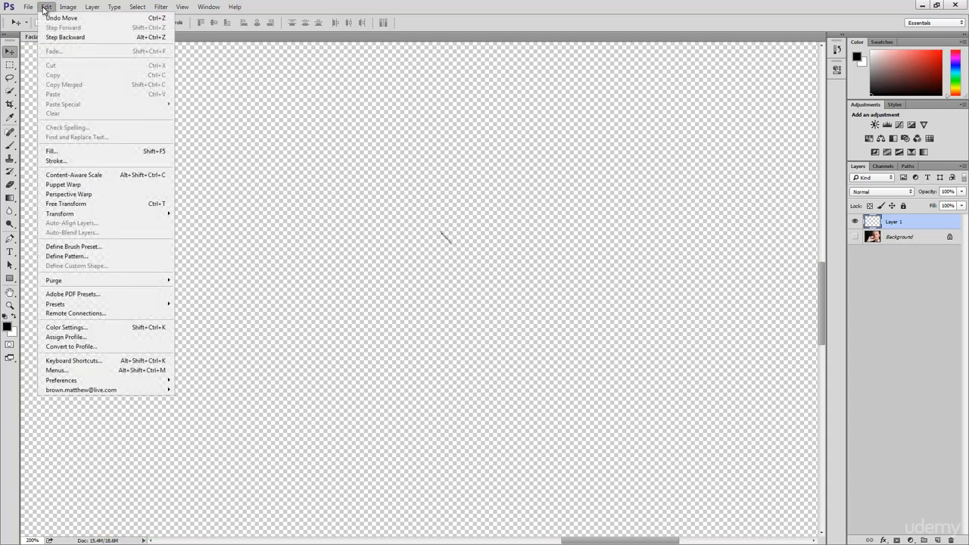
click(124, 248)
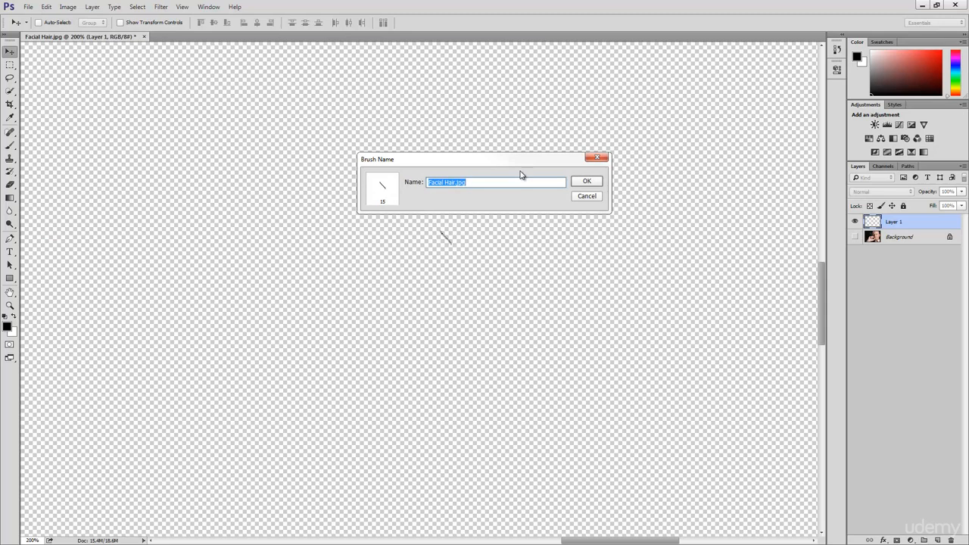
text(Hair)
click(592, 183)
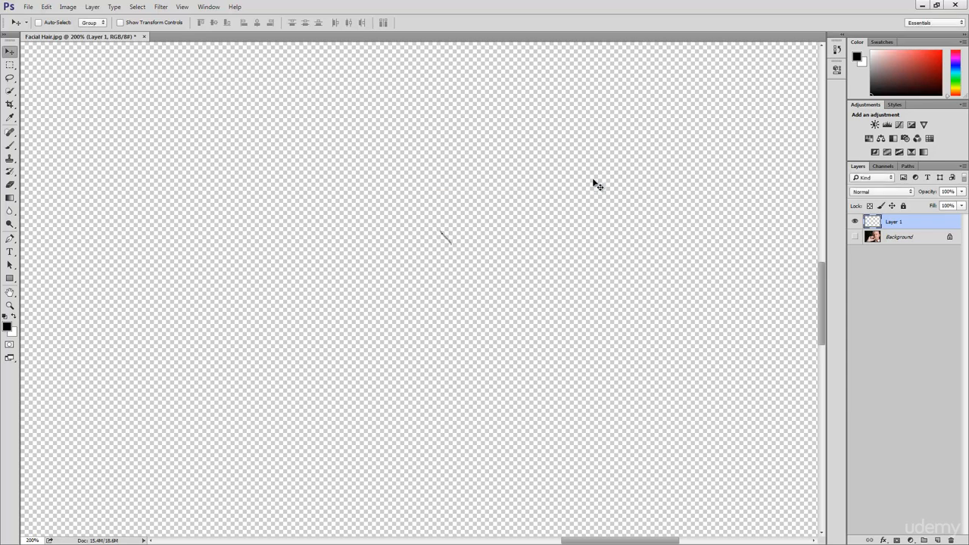
click(856, 237)
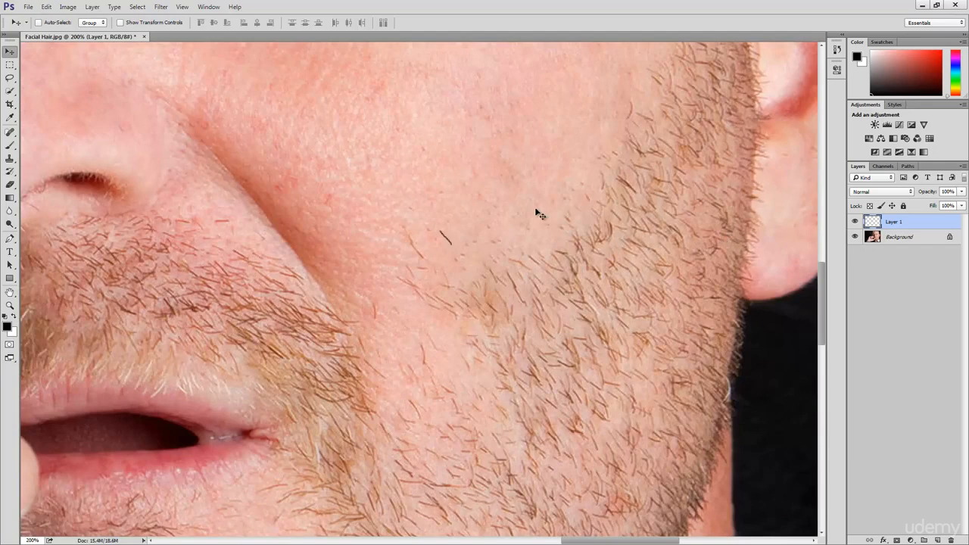
Step: Try the Hair brush with a winding freehand stroke on the cheek, and replace the painted layer with a new empty one
click(10, 145)
mouse_move(494, 233)
mouse_down()
mouse_move(441, 186)
mouse_move(375, 190)
mouse_move(347, 202)
mouse_move(311, 246)
mouse_move(318, 261)
mouse_move(407, 253)
mouse_move(413, 265)
mouse_move(368, 296)
mouse_move(372, 312)
mouse_move(417, 321)
mouse_move(487, 271)
mouse_move(509, 274)
mouse_move(510, 307)
mouse_move(454, 341)
mouse_move(377, 360)
mouse_move(393, 379)
mouse_move(480, 371)
mouse_move(519, 345)
mouse_move(558, 287)
mouse_move(554, 267)
mouse_move(508, 248)
mouse_move(518, 206)
mouse_move(479, 178)
mouse_move(368, 148)
mouse_move(311, 174)
mouse_up()
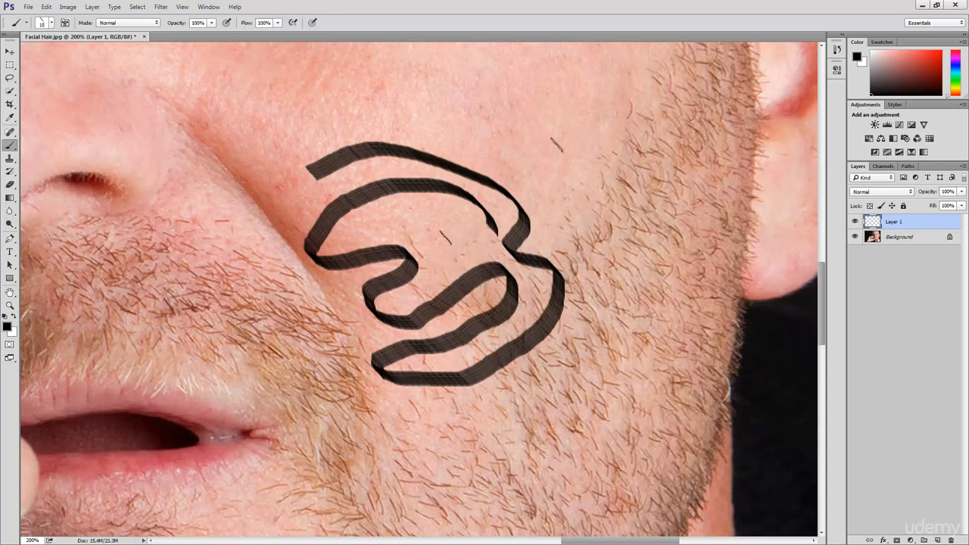
drag(912, 227, 952, 540)
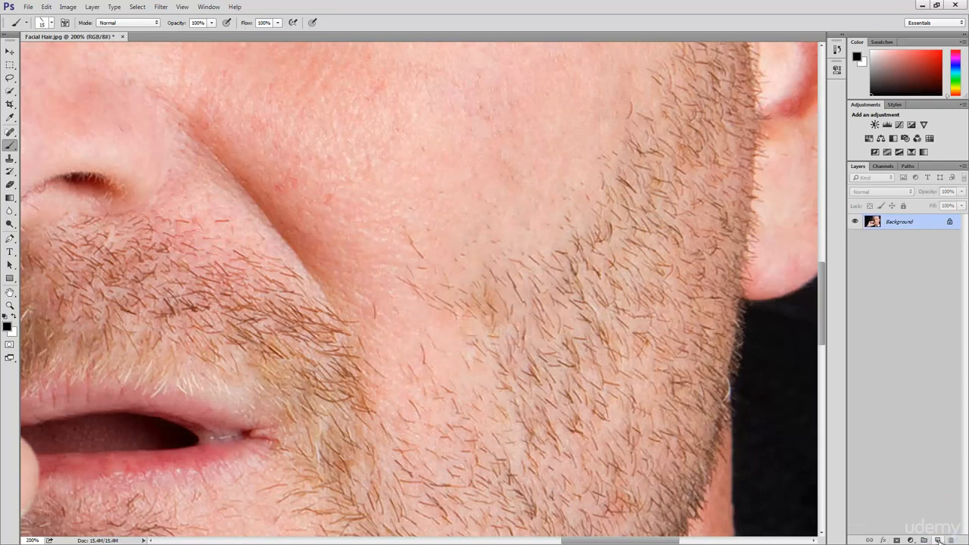
click(938, 539)
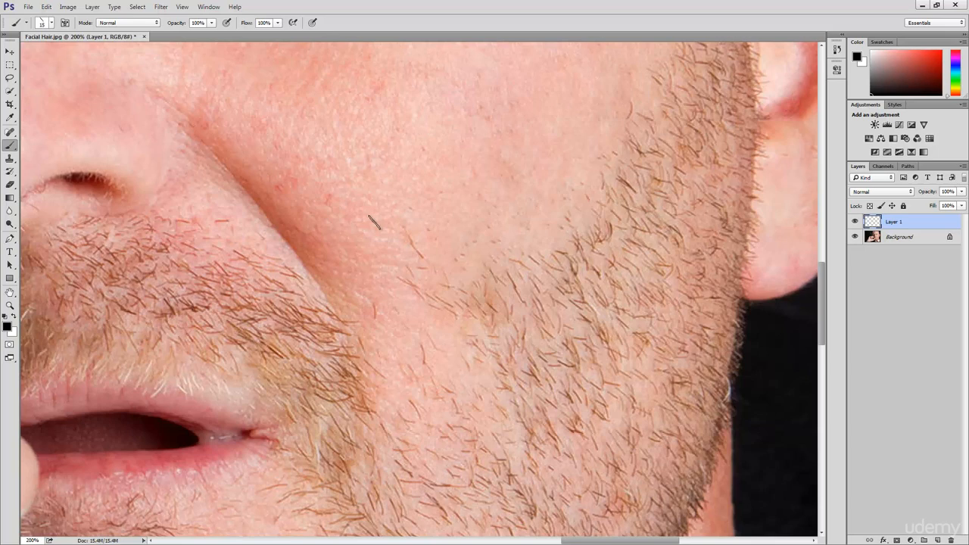
Step: Set the Hair brush's spacing to 100% and try it with a winding stroke on the cheek, undoing that stroke
click(211, 7)
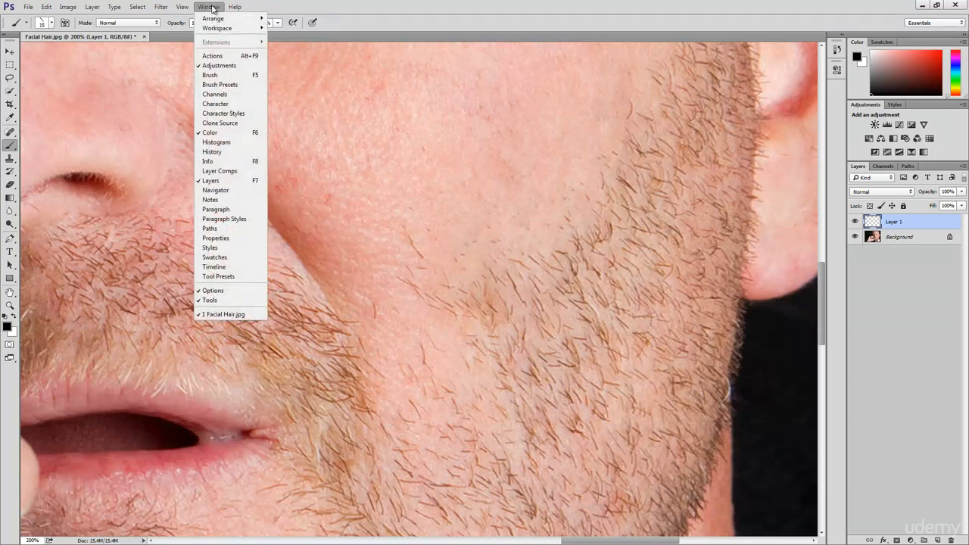
click(218, 76)
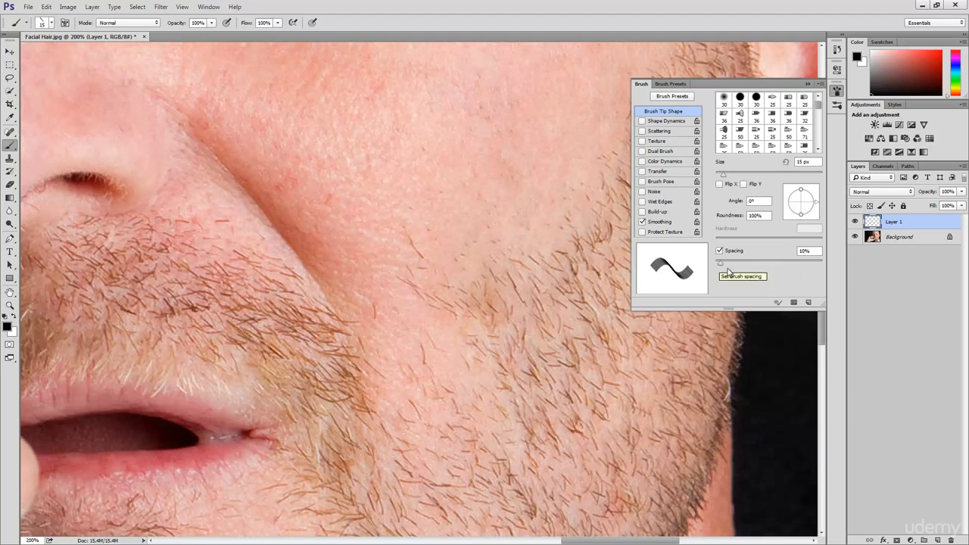
drag(822, 250, 800, 251)
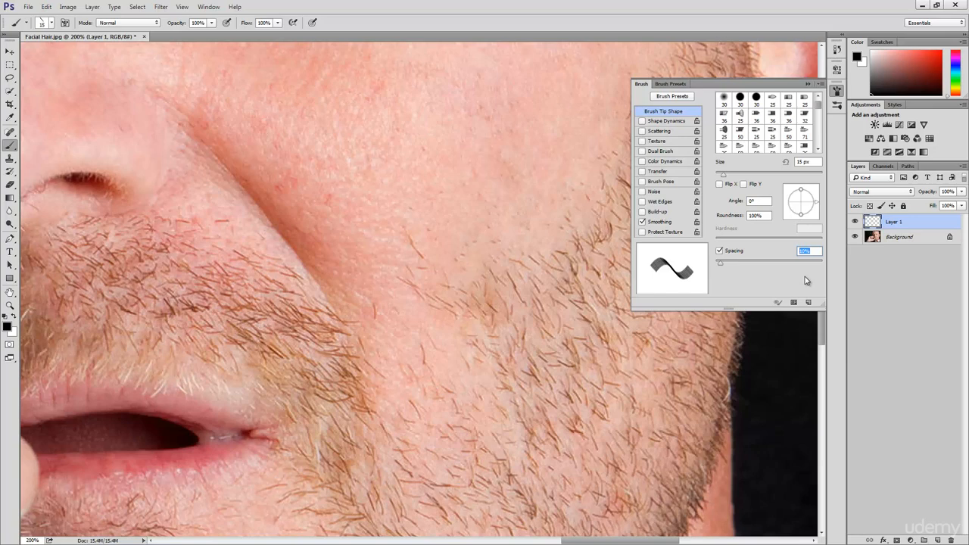
text(100)
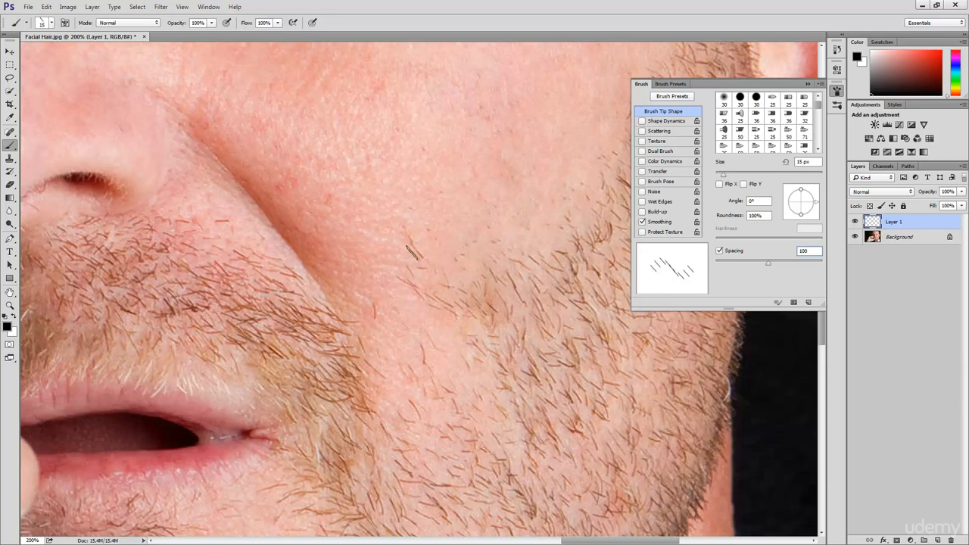
mouse_move(325, 262)
mouse_down()
mouse_move(378, 195)
mouse_move(472, 177)
mouse_move(490, 187)
mouse_move(396, 242)
mouse_move(363, 279)
mouse_move(364, 287)
mouse_move(454, 274)
mouse_move(545, 205)
mouse_move(560, 230)
mouse_move(531, 280)
mouse_move(457, 310)
mouse_move(374, 327)
mouse_up()
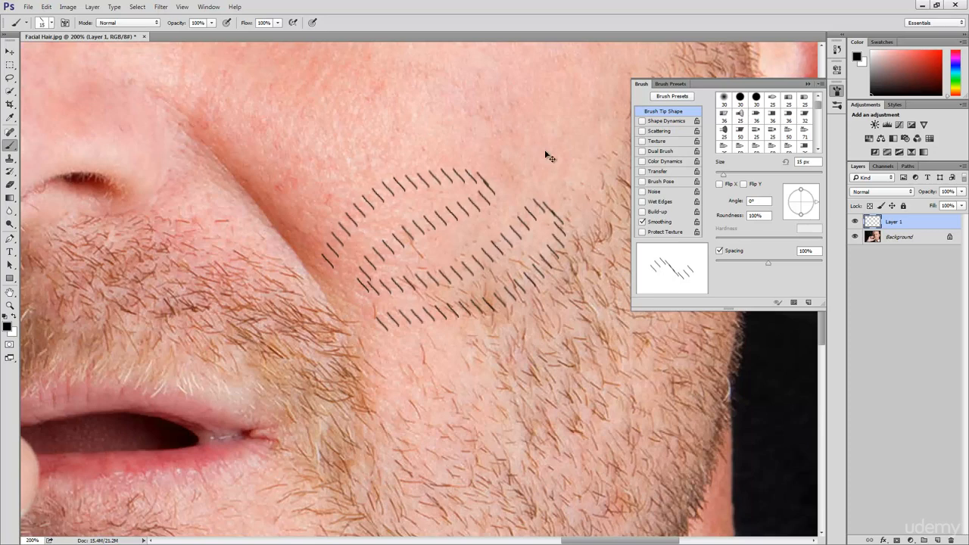
key(ctrl+z)
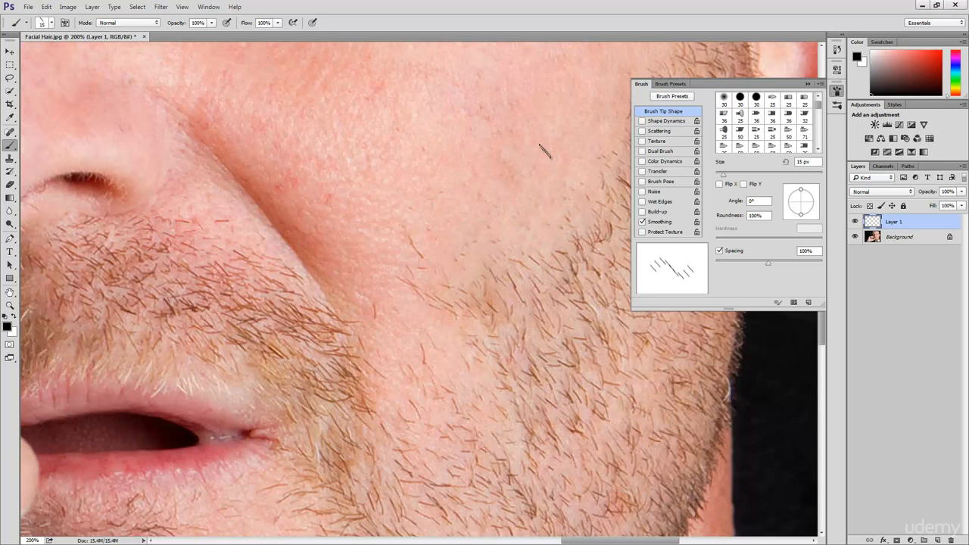
Step: Enable Shape Dynamics with Size Jitter at 100% and try the brush with a winding stroke on the cheek, undoing that stroke
click(677, 123)
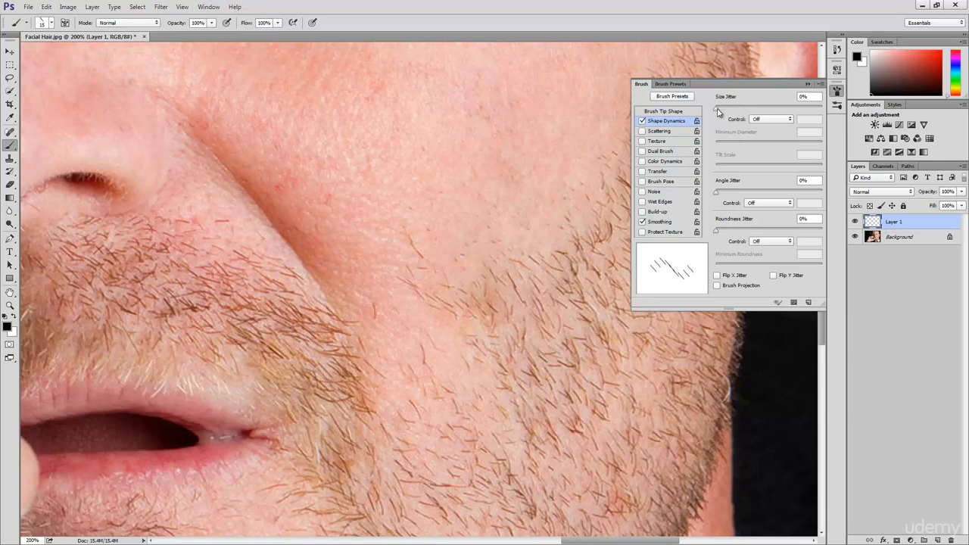
drag(718, 112, 831, 112)
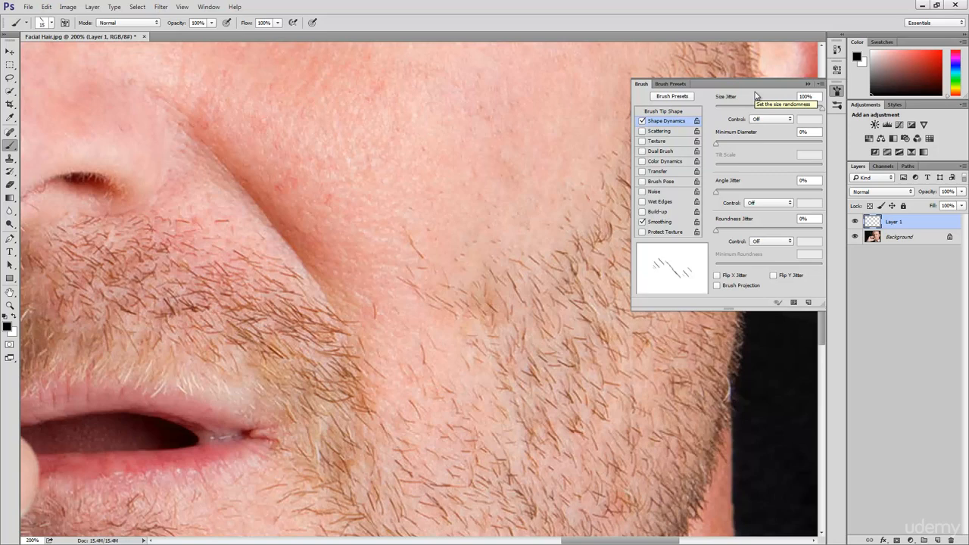
click(333, 212)
mouse_move(370, 184)
mouse_down()
mouse_move(430, 176)
mouse_move(437, 186)
mouse_move(331, 258)
mouse_move(337, 277)
mouse_move(383, 269)
mouse_move(479, 216)
mouse_move(509, 222)
mouse_move(481, 278)
mouse_move(431, 309)
mouse_move(358, 328)
mouse_up()
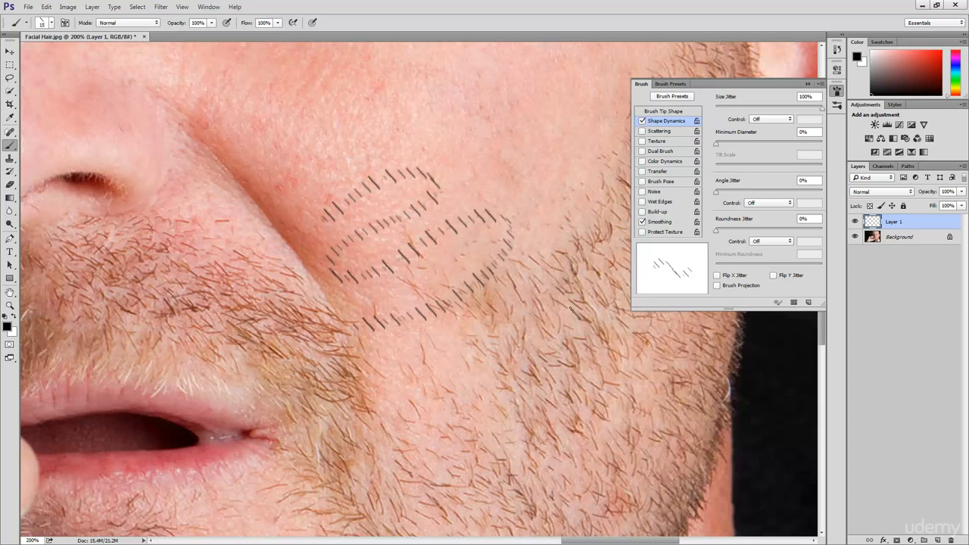
key(ctrl+z)
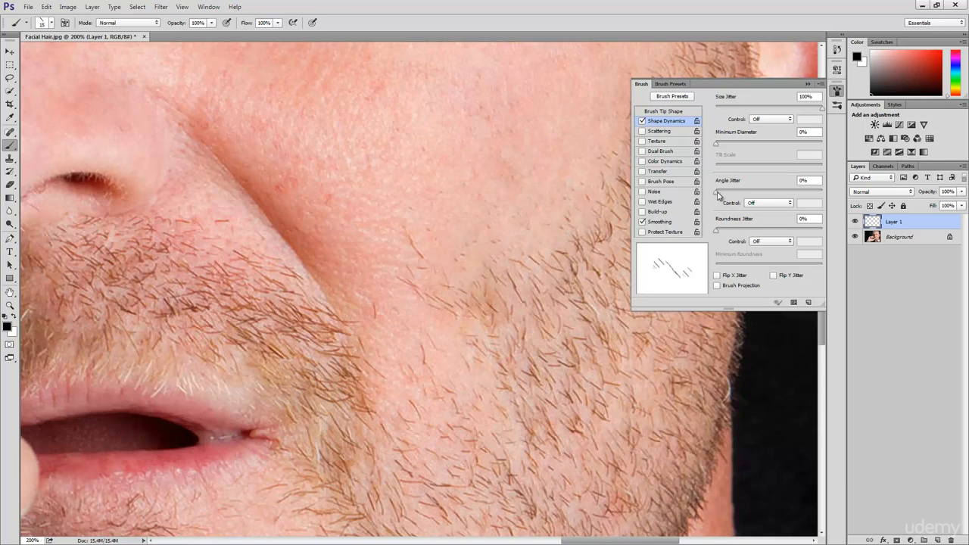
Step: Set the brush's Angle Jitter to 5% and try it with long winding strokes over the cheek, undoing them
drag(717, 196, 721, 197)
click(313, 169)
mouse_move(324, 163)
mouse_down()
mouse_move(388, 127)
mouse_move(461, 140)
mouse_move(345, 201)
mouse_move(373, 243)
mouse_move(470, 195)
mouse_move(504, 227)
mouse_move(368, 297)
mouse_move(395, 315)
mouse_move(497, 301)
mouse_move(514, 286)
mouse_up()
mouse_move(564, 220)
mouse_down()
mouse_move(561, 187)
mouse_move(488, 158)
mouse_move(491, 143)
mouse_move(533, 118)
mouse_move(531, 85)
mouse_move(388, 78)
mouse_move(307, 106)
mouse_move(267, 134)
mouse_move(267, 166)
mouse_move(284, 185)
mouse_move(311, 175)
mouse_up()
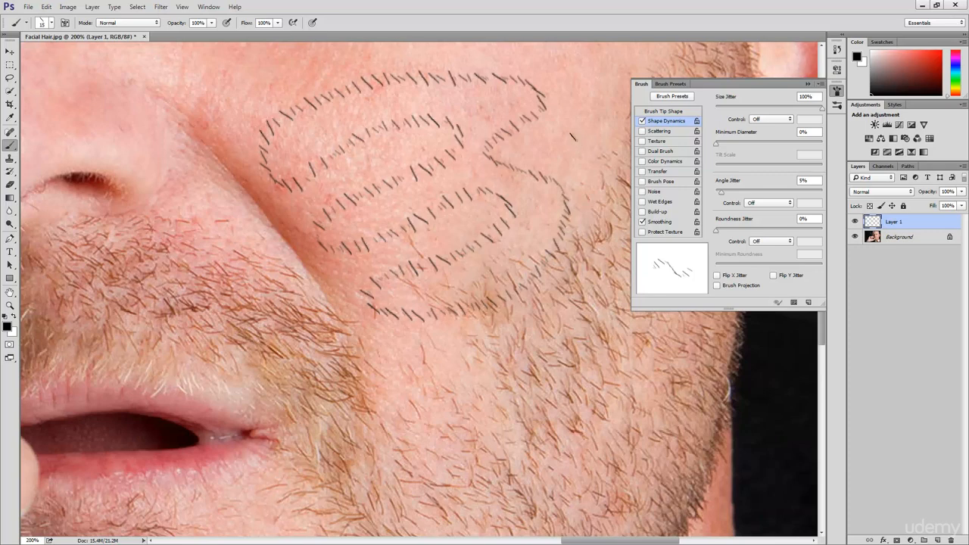
key(ctrl+z)
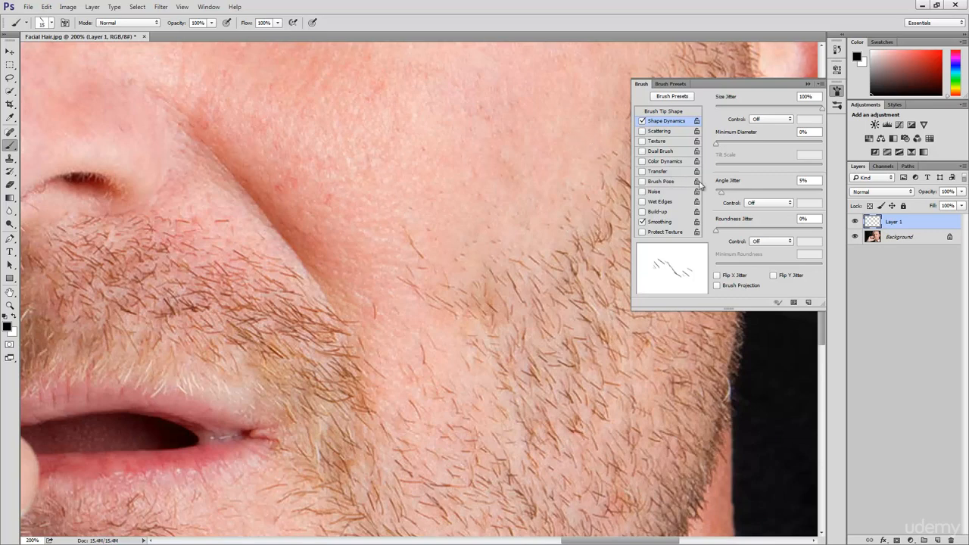
Step: Set the Angle Jitter control to Direction and try the brush with winding and diagonal strokes on the cheek, undoing them
click(781, 204)
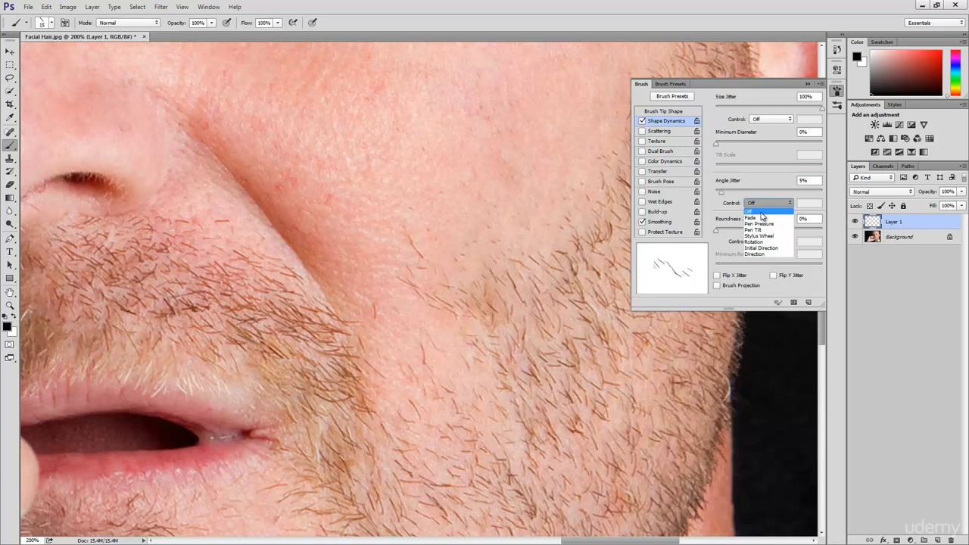
click(764, 256)
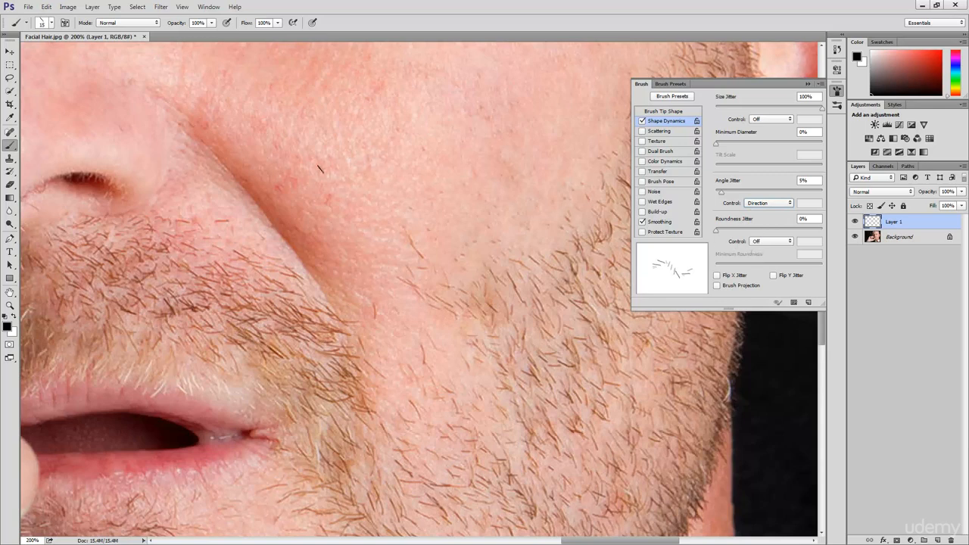
mouse_move(270, 154)
mouse_down()
mouse_move(404, 127)
mouse_move(465, 134)
mouse_move(482, 153)
mouse_move(469, 172)
mouse_move(352, 205)
mouse_move(326, 235)
mouse_move(337, 257)
mouse_move(381, 261)
mouse_move(522, 205)
mouse_move(546, 213)
mouse_move(541, 232)
mouse_move(501, 258)
mouse_move(362, 310)
mouse_move(380, 321)
mouse_move(435, 322)
mouse_move(526, 305)
mouse_move(484, 344)
mouse_move(471, 374)
mouse_move(472, 396)
mouse_move(520, 467)
mouse_move(405, 362)
mouse_up()
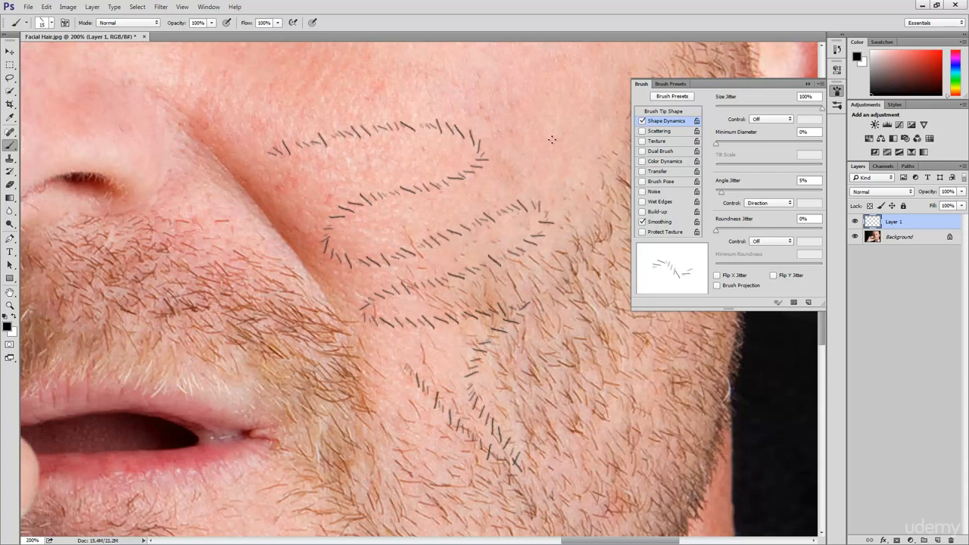
drag(481, 100, 598, 198)
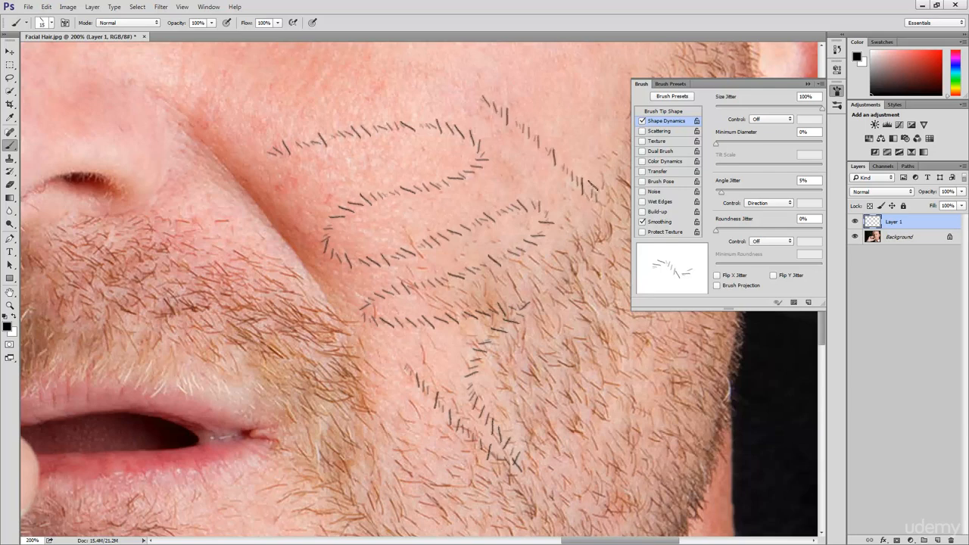
key(ctrl+alt+z)
key(ctrl+alt+z)
key(ctrl+alt+z)
key(ctrl+alt+z)
key(ctrl+alt+z)
key(ctrl+alt+z)
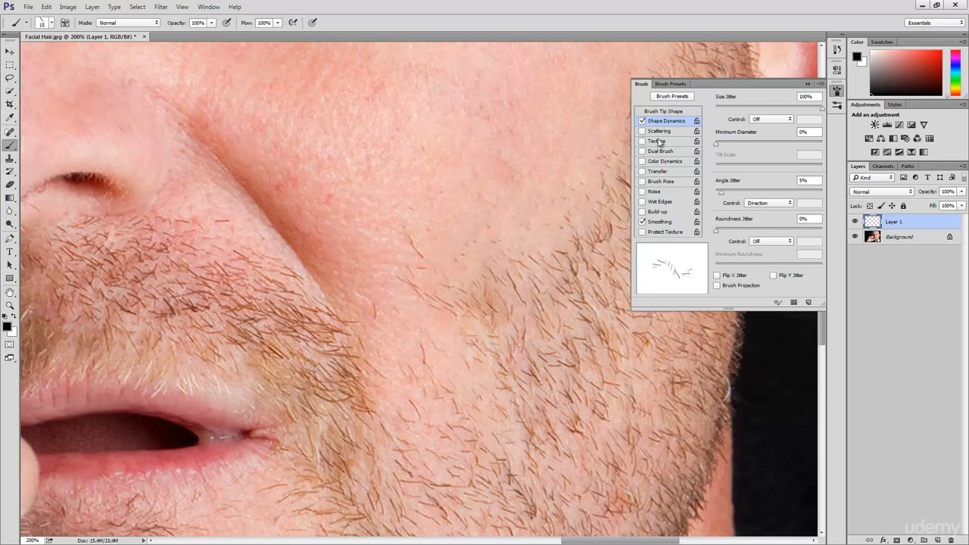
Step: Set the brush tip's angle to -130° and try it with a looping stroke on the cheek, undoing that stroke
click(676, 113)
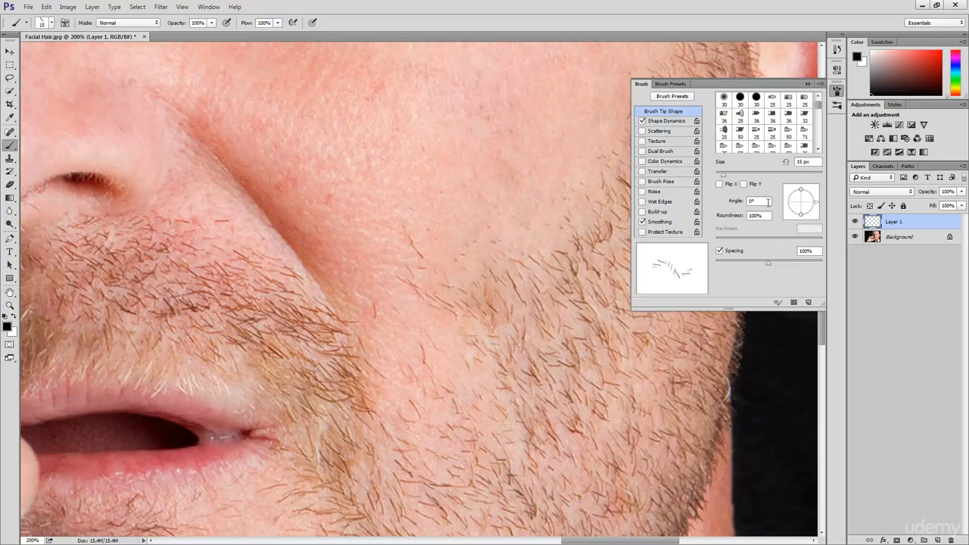
click(768, 201)
text(-130)
mouse_move(344, 129)
mouse_down()
mouse_move(456, 252)
mouse_move(479, 259)
mouse_move(514, 243)
mouse_move(541, 199)
mouse_move(523, 119)
mouse_move(465, 74)
mouse_move(407, 61)
mouse_move(348, 79)
mouse_move(359, 91)
mouse_move(430, 107)
mouse_move(493, 152)
mouse_move(505, 180)
mouse_move(494, 191)
mouse_move(338, 99)
mouse_move(286, 94)
mouse_move(284, 119)
mouse_move(327, 182)
mouse_move(416, 262)
mouse_move(418, 297)
mouse_move(393, 309)
mouse_move(322, 289)
mouse_up()
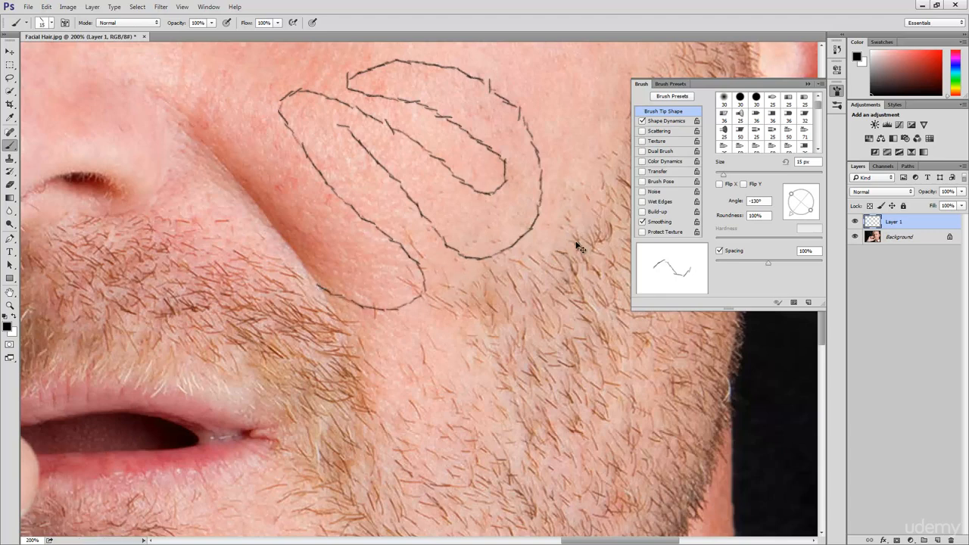
key(ctrl+z)
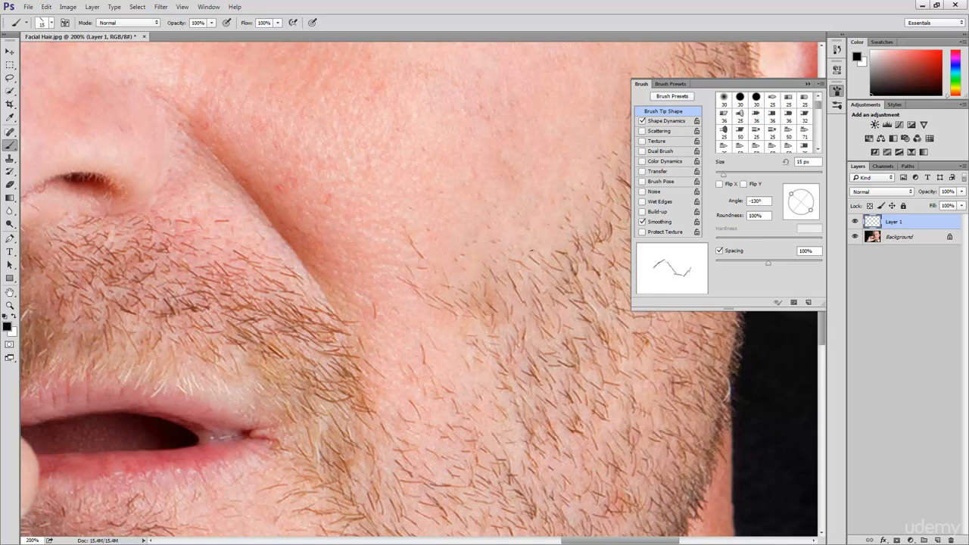
Step: In the brush's Shape Dynamics, set Roundness Jitter to 50% and enable Brush Projection
click(666, 121)
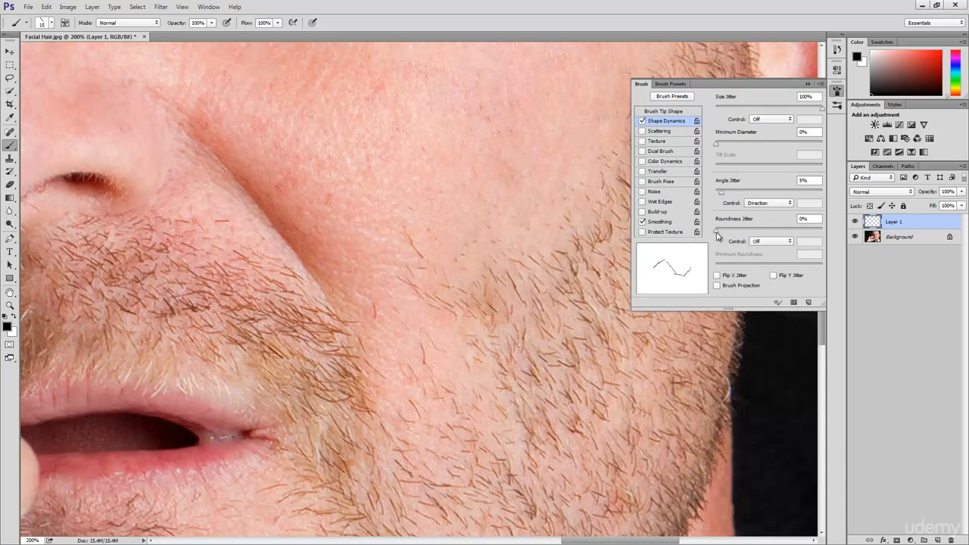
drag(717, 235, 770, 233)
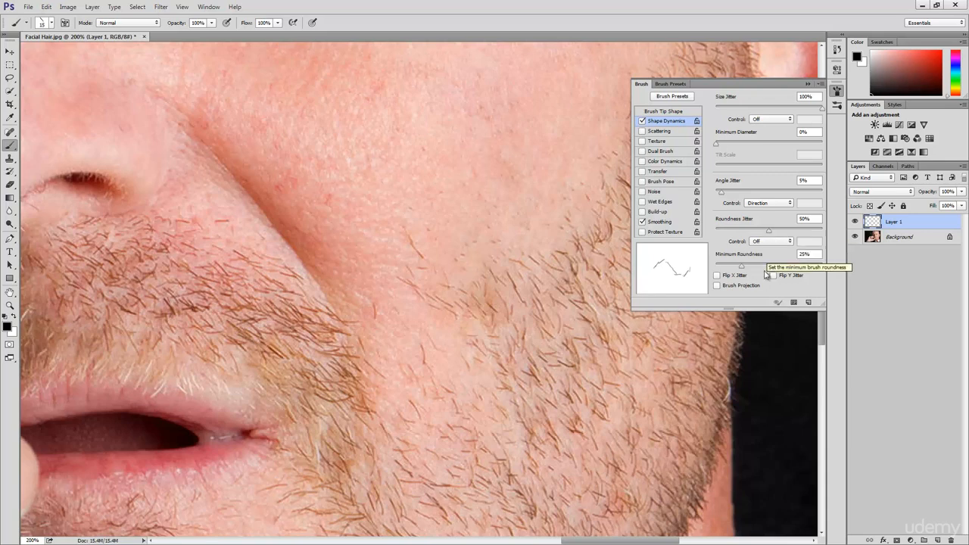
click(727, 288)
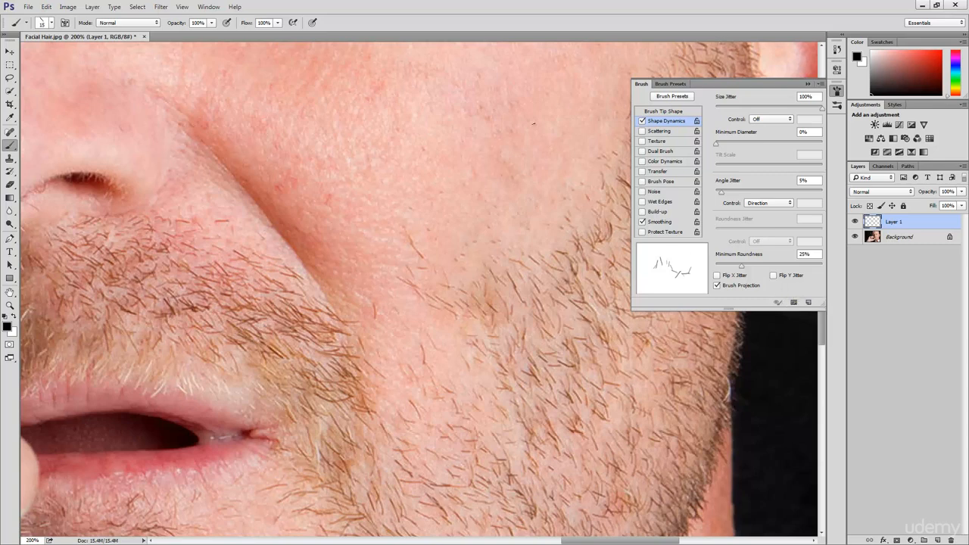
Step: Try the projected brush with a few winding and diagonal strokes on the cheek, undoing each one
mouse_move(550, 147)
mouse_down()
mouse_move(422, 95)
mouse_move(384, 107)
mouse_move(361, 132)
mouse_move(353, 166)
mouse_move(394, 178)
mouse_move(420, 169)
mouse_move(455, 177)
mouse_move(467, 204)
mouse_move(447, 220)
mouse_move(348, 219)
mouse_move(335, 246)
mouse_move(349, 263)
mouse_move(452, 271)
mouse_move(463, 301)
mouse_move(436, 317)
mouse_move(387, 310)
mouse_move(356, 324)
mouse_move(362, 346)
mouse_move(463, 353)
mouse_up()
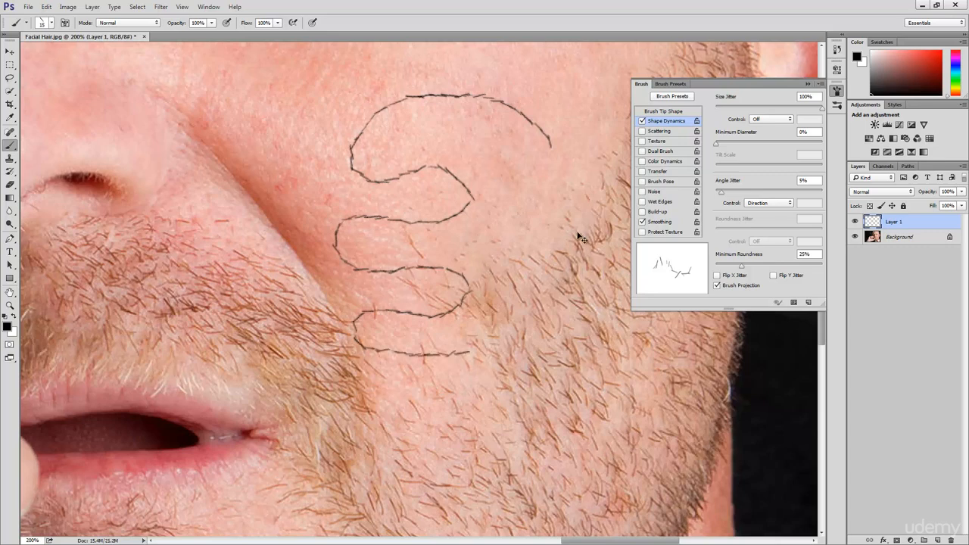
key(ctrl+z)
drag(362, 164, 500, 275)
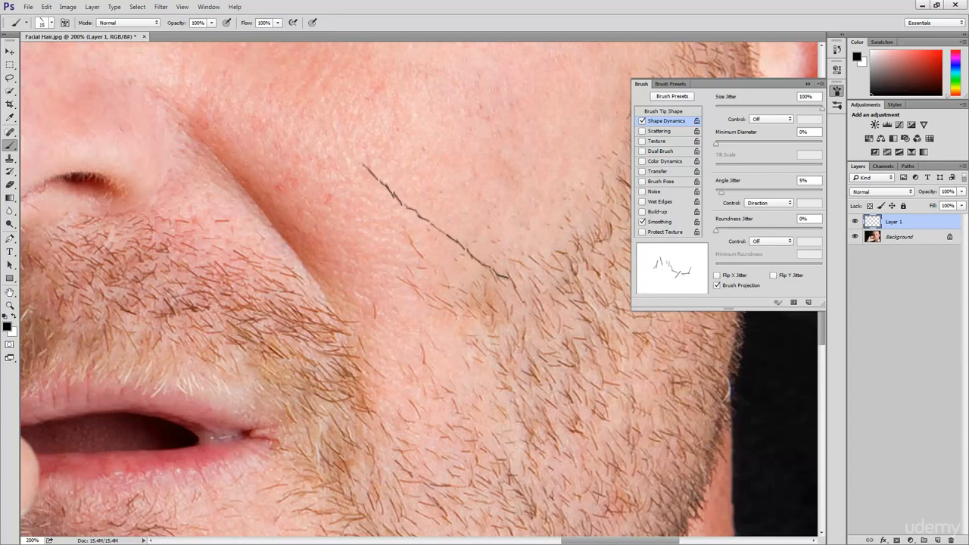
key(ctrl+z)
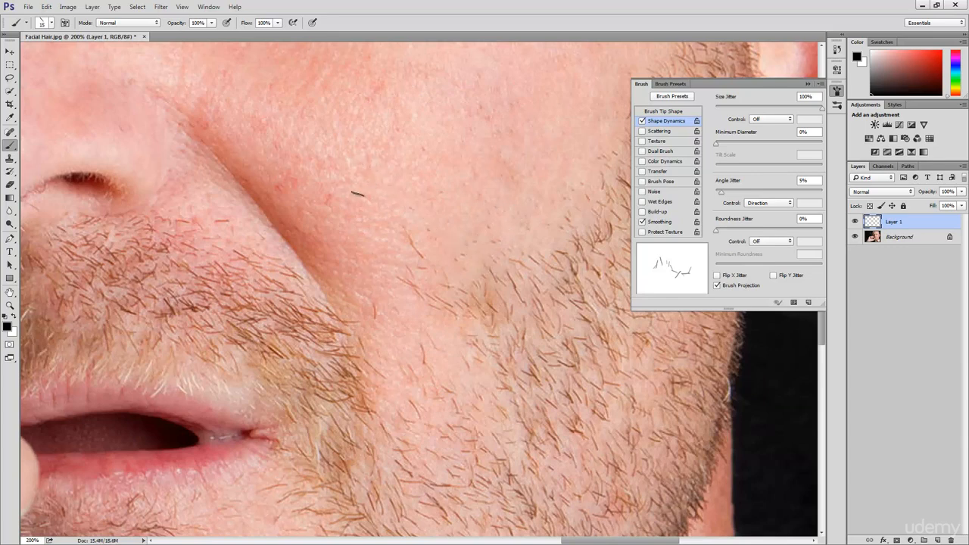
mouse_move(351, 172)
mouse_down()
mouse_move(395, 251)
mouse_move(444, 280)
mouse_move(452, 307)
mouse_up()
drag(436, 343, 442, 352)
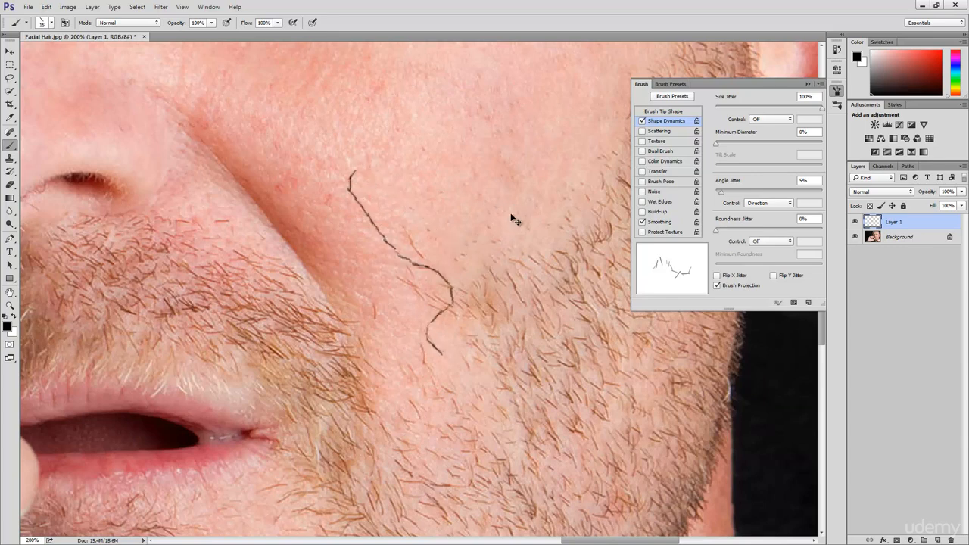
key(ctrl+z)
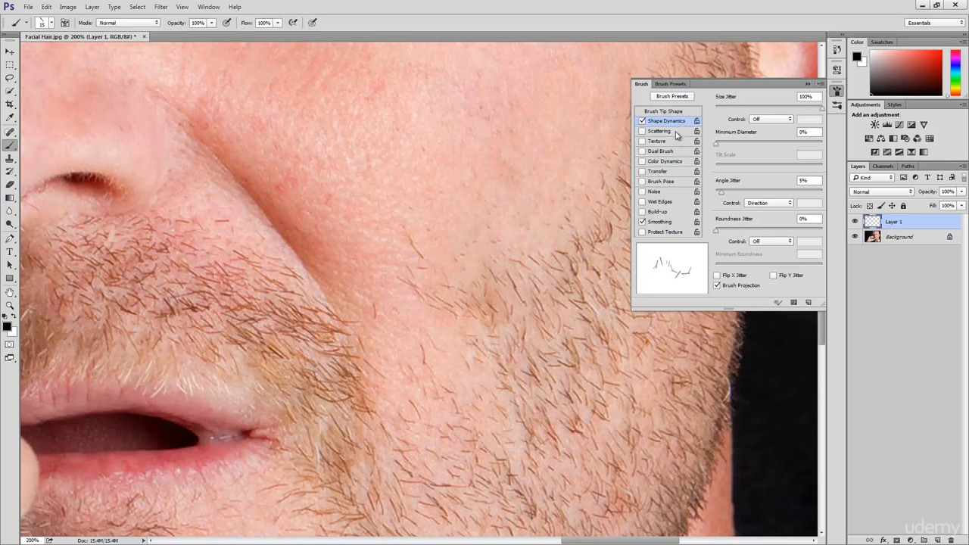
Step: Enable Scattering with Scatter at 796% and try the brush with long and short strokes on the cheek, undoing them
click(675, 133)
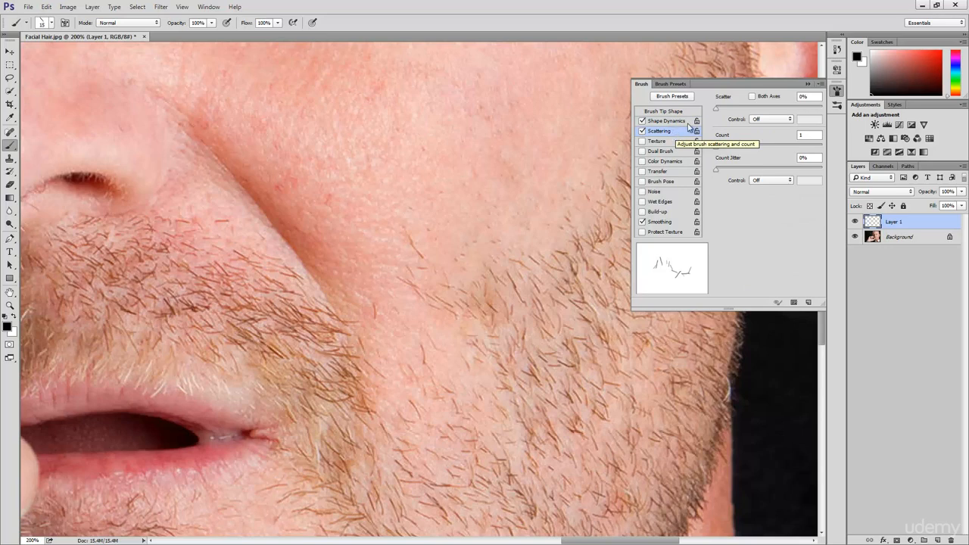
drag(718, 111, 802, 111)
mouse_move(346, 134)
mouse_down()
mouse_move(374, 132)
mouse_move(417, 155)
mouse_move(508, 227)
mouse_move(454, 269)
mouse_move(379, 265)
mouse_move(322, 182)
mouse_move(269, 156)
mouse_move(239, 178)
mouse_move(227, 208)
mouse_move(257, 287)
mouse_move(364, 322)
mouse_up()
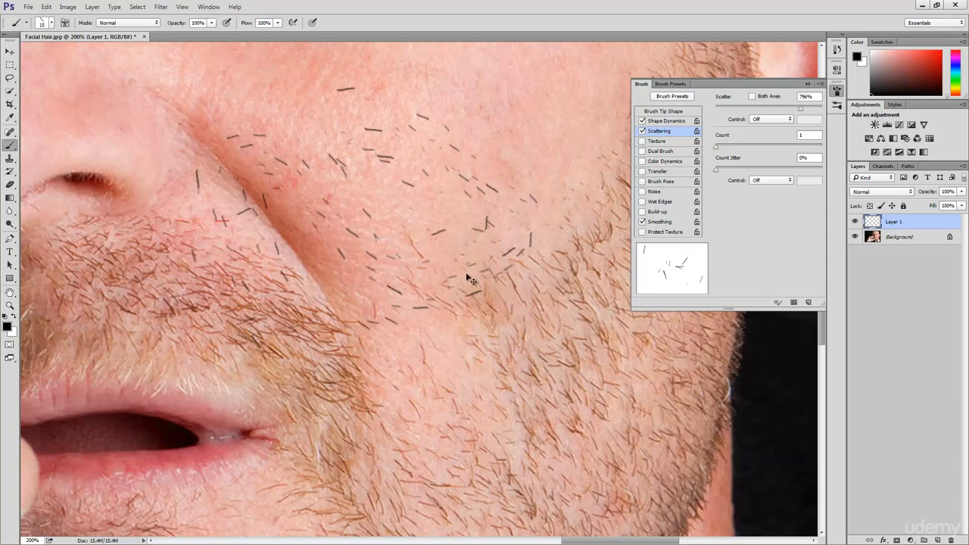
key(ctrl+z)
drag(361, 187, 424, 267)
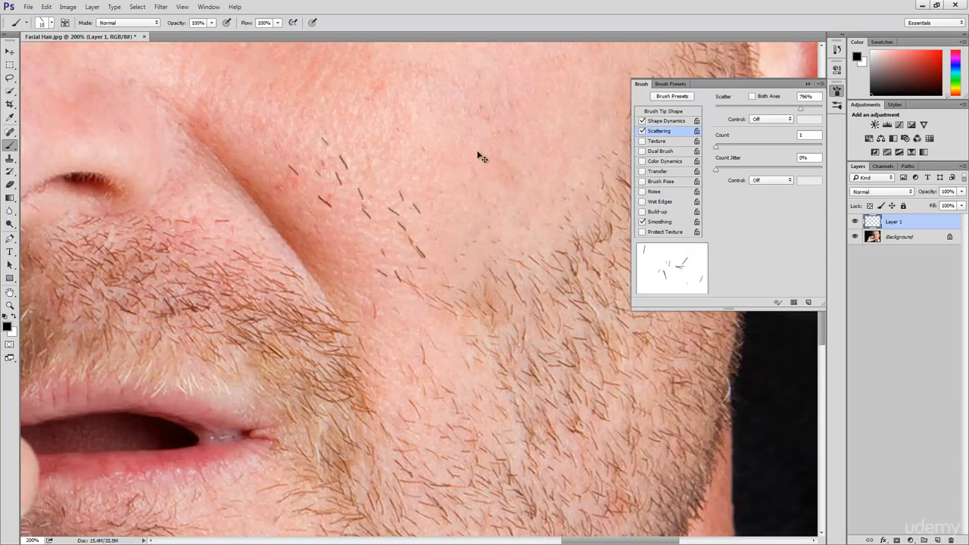
key(ctrl+alt+z)
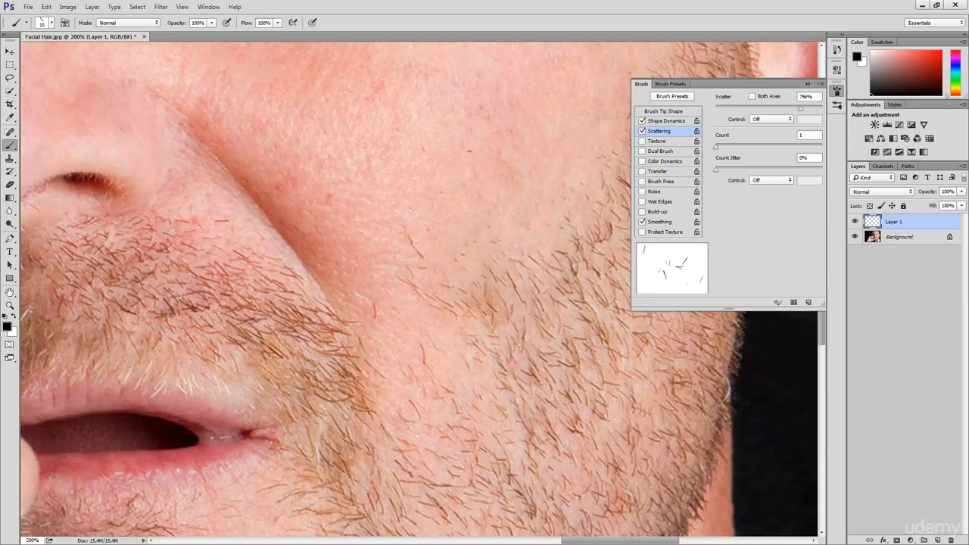
Step: Apply the brush's scattering to both axes and set Scatter to 800%
click(767, 98)
click(806, 96)
text(800)
click(807, 135)
Step: Try the scattered brush with several overlapping diagonal strokes across the upper cheek, and undo all of them
mouse_move(377, 132)
mouse_down()
mouse_move(408, 162)
mouse_move(530, 227)
mouse_up()
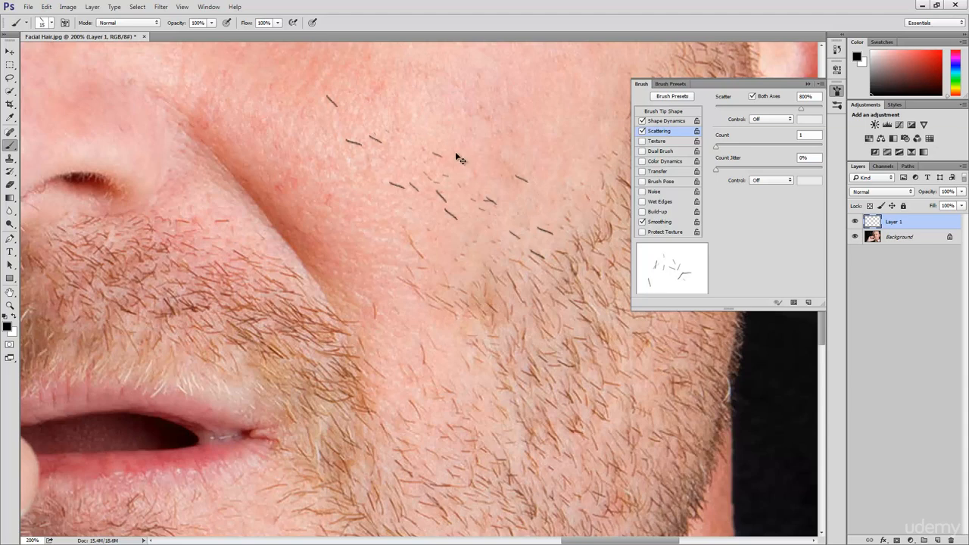
mouse_move(352, 125)
mouse_down()
mouse_move(488, 216)
mouse_move(541, 229)
mouse_up()
mouse_move(359, 124)
mouse_down()
mouse_move(429, 147)
mouse_move(540, 210)
mouse_up()
mouse_move(367, 136)
mouse_down()
mouse_move(478, 200)
mouse_move(548, 214)
mouse_move(515, 208)
mouse_up()
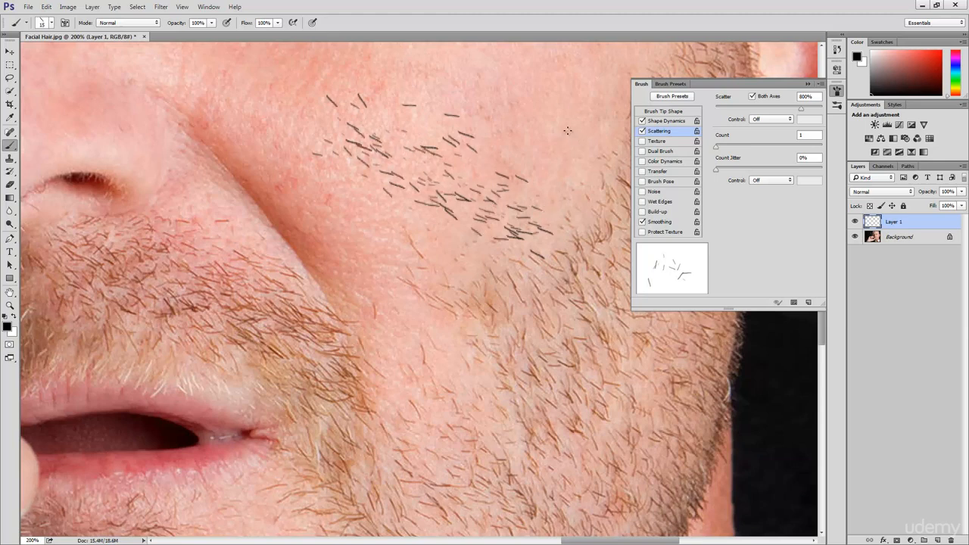
drag(447, 173, 546, 191)
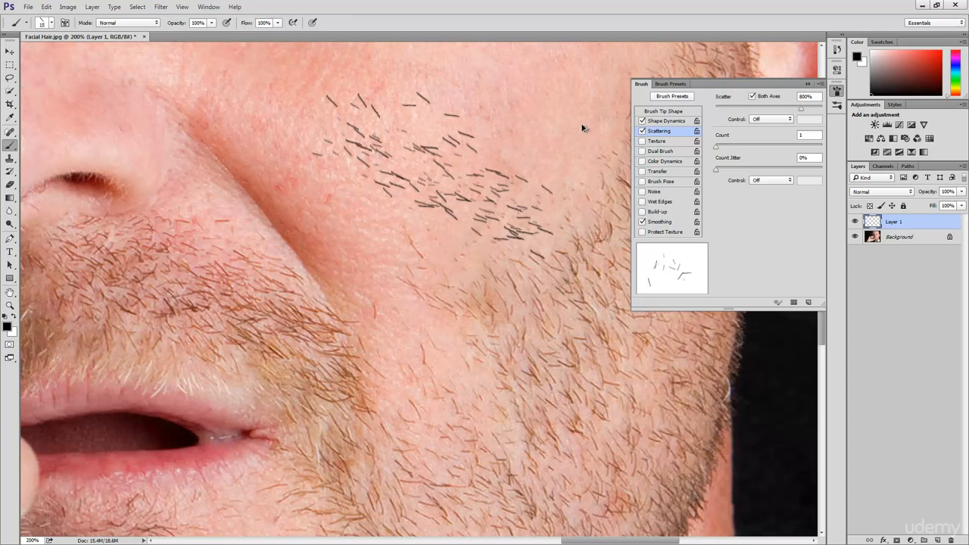
key(ctrl+alt+z)
key(ctrl+alt+z)
key(ctrl+alt+z)
key(ctrl+alt+z)
key(ctrl+alt+z)
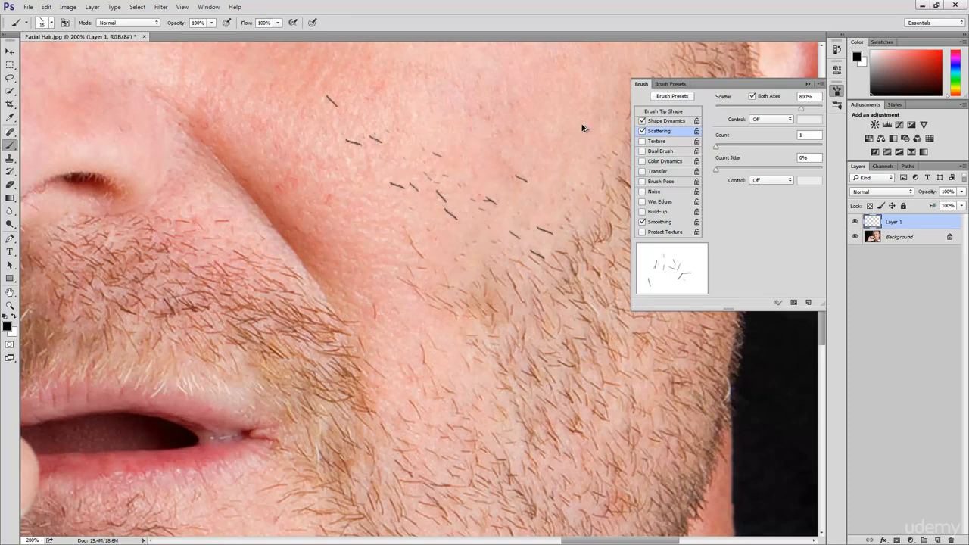
Step: Enable Color Dynamics for the brush and try a diagonal stroke on the upper cheek, undoing that stroke
click(663, 162)
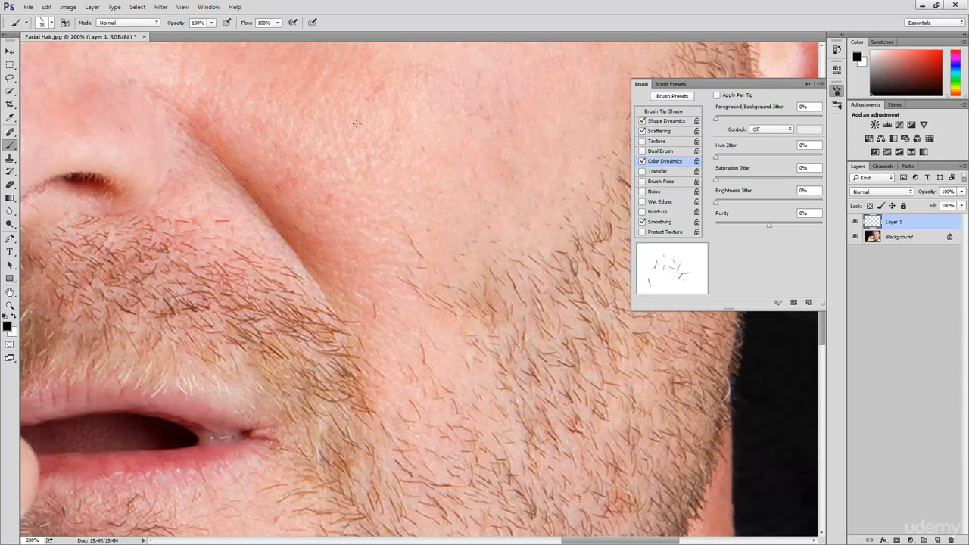
mouse_move(357, 127)
mouse_down()
mouse_move(410, 184)
mouse_move(463, 219)
mouse_move(504, 206)
mouse_up()
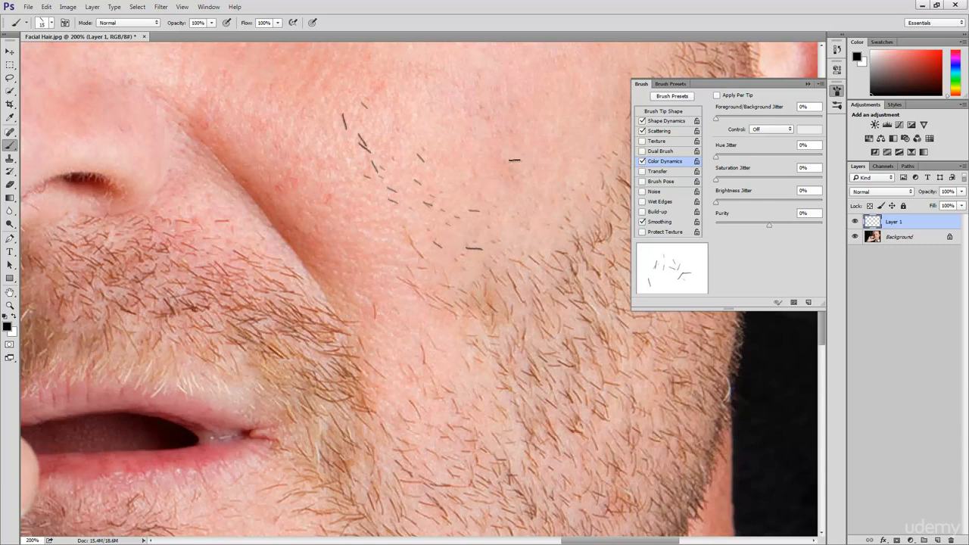
key(ctrl+z)
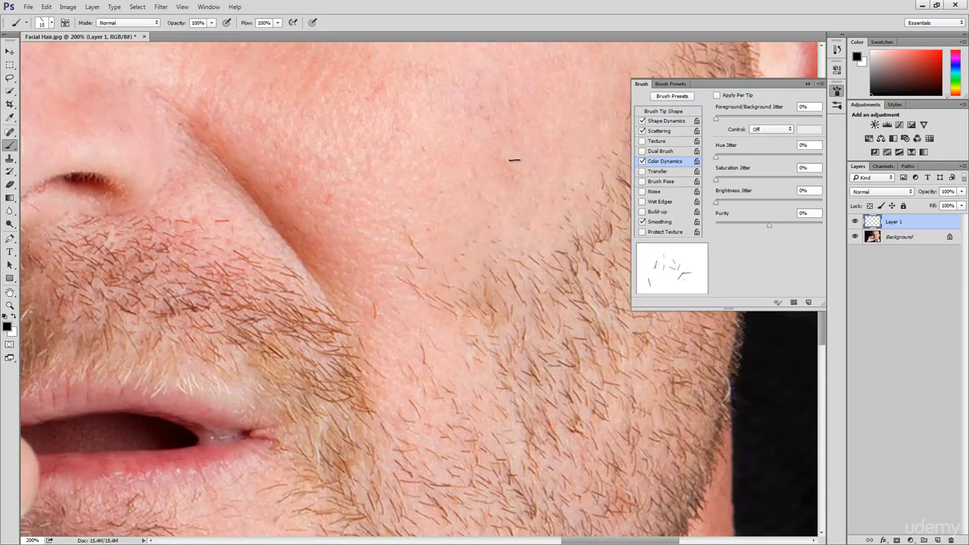
Step: Set the foreground color to a reddish brown sampled from the mustache hair near the corner of the mouth
click(8, 327)
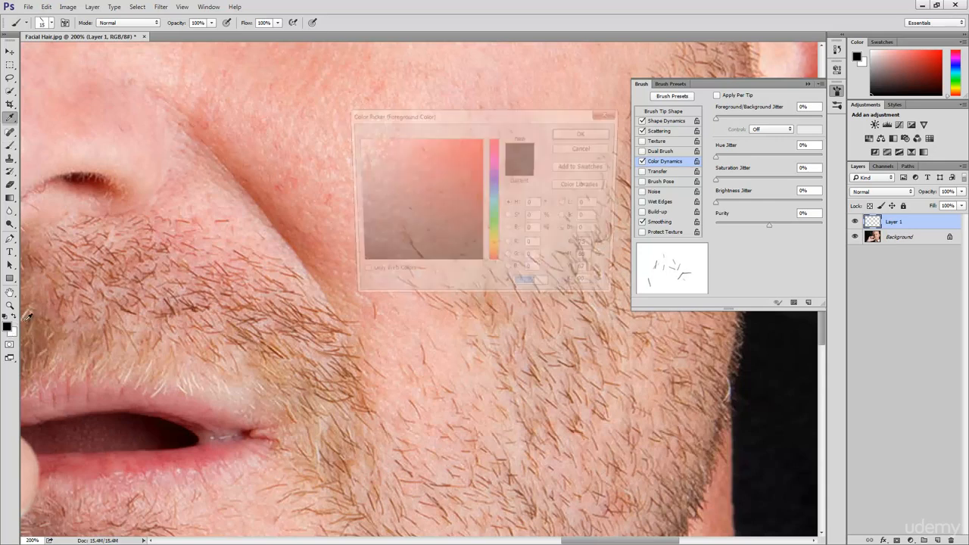
click(280, 350)
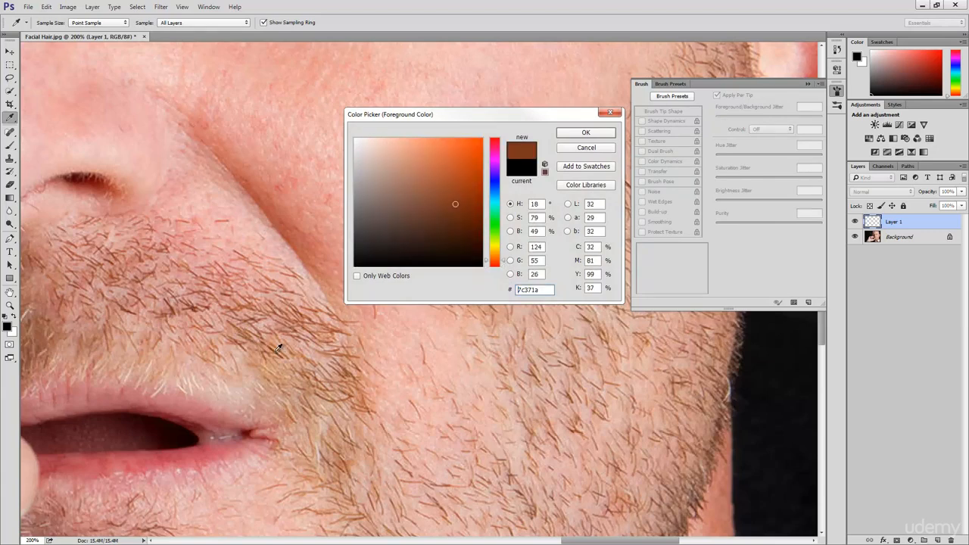
click(279, 348)
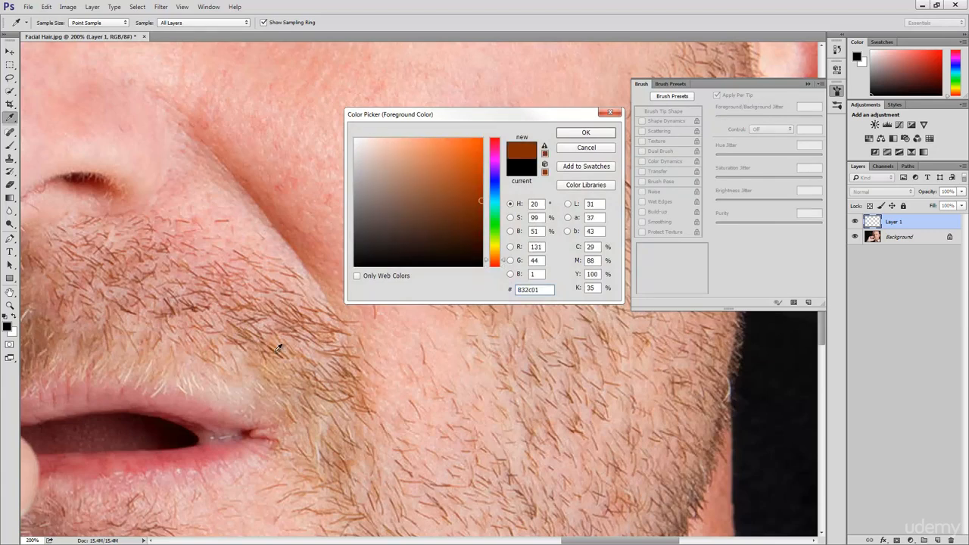
click(585, 133)
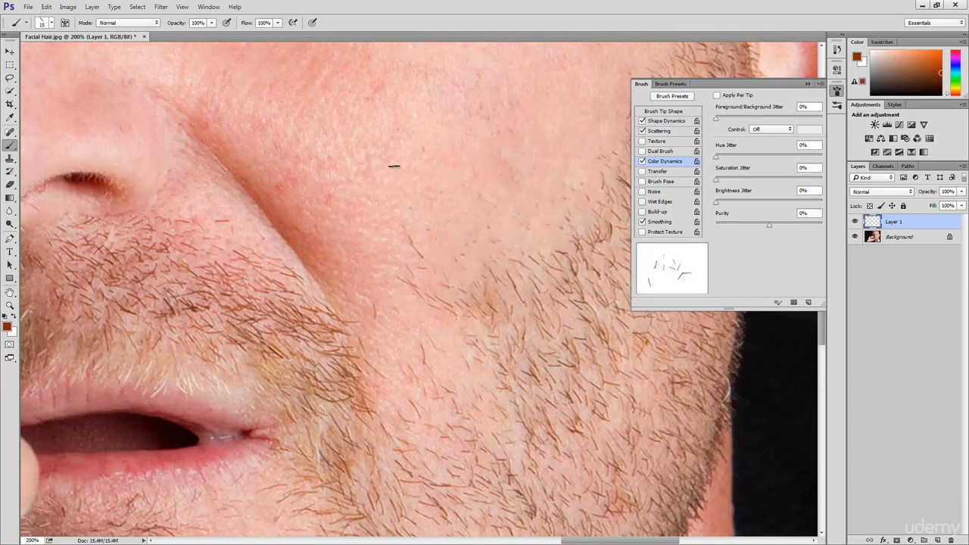
Step: Try a short diagonal stroke on the cheek beside the smile fold, and undo it
mouse_move(337, 233)
mouse_down()
mouse_move(430, 331)
mouse_move(477, 398)
mouse_move(438, 402)
mouse_move(402, 365)
mouse_move(402, 322)
mouse_move(422, 278)
mouse_move(411, 251)
mouse_move(375, 252)
mouse_move(350, 294)
mouse_move(326, 258)
mouse_move(381, 233)
mouse_move(471, 275)
mouse_move(544, 270)
mouse_move(563, 236)
mouse_move(514, 242)
mouse_move(398, 289)
mouse_move(374, 283)
mouse_up()
key(ctrl+z)
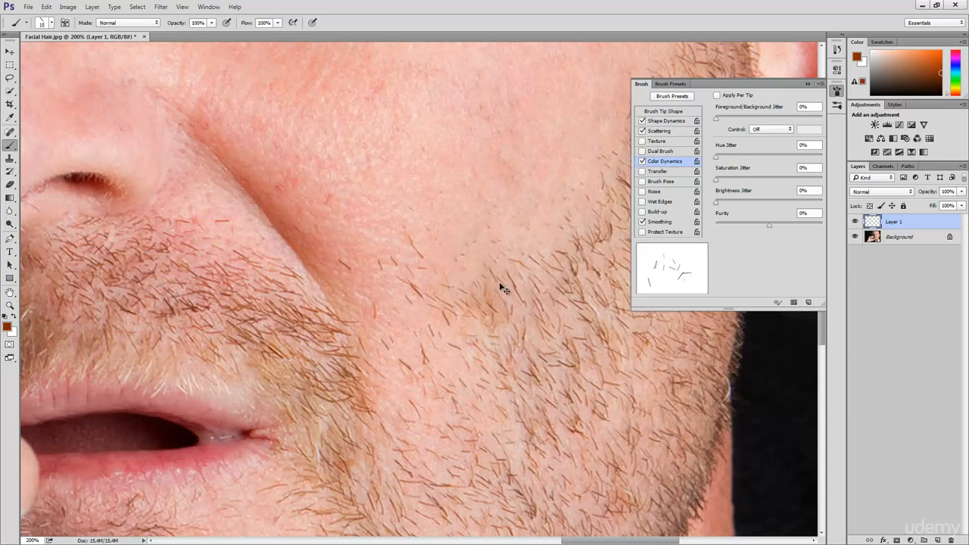
Step: Set the background color to light brown b17e6b sampled from the cheek stubble, and set the brush's Foreground/Background Jitter to 50%
drag(567, 379, 537, 263)
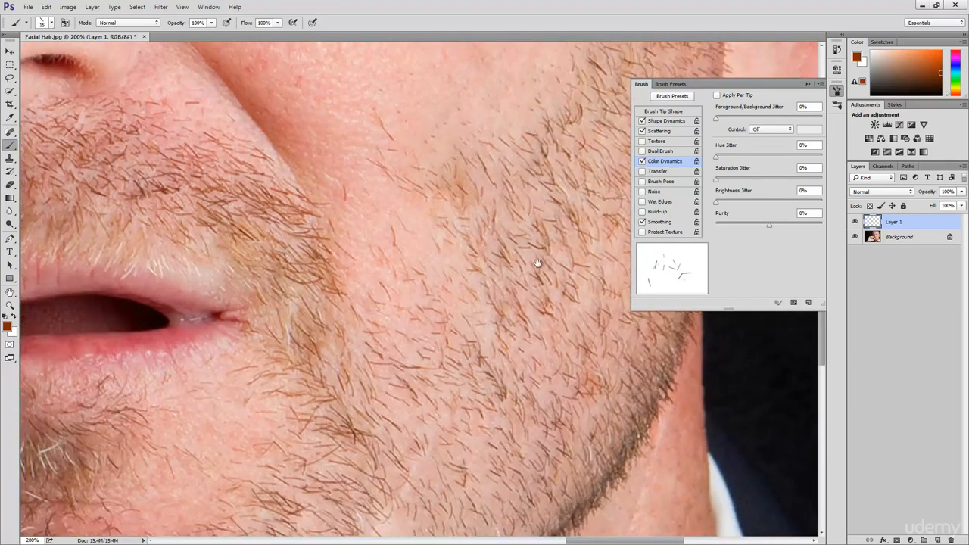
drag(346, 394, 383, 286)
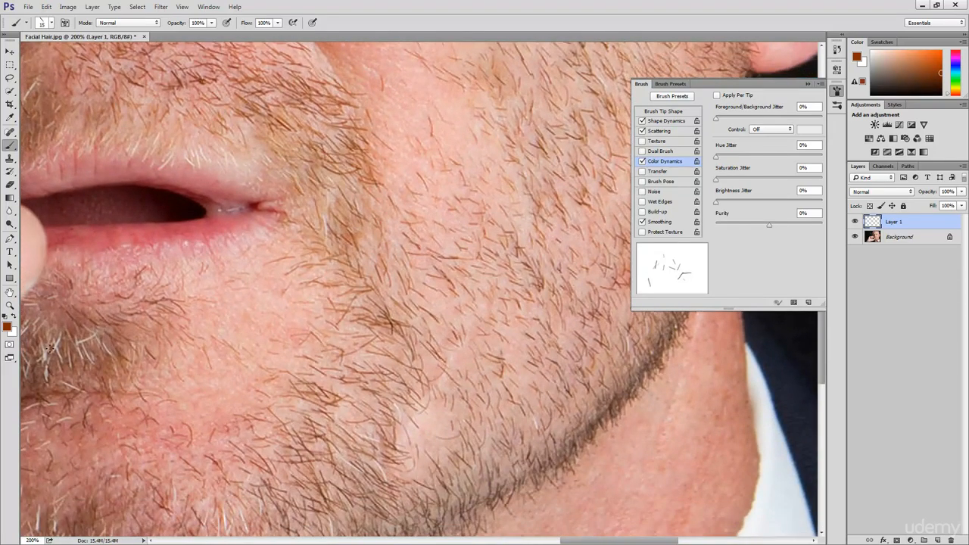
mouse_move(485, 218)
mouse_down()
mouse_move(446, 229)
mouse_move(432, 396)
mouse_move(417, 432)
mouse_move(428, 452)
mouse_move(456, 448)
mouse_move(471, 470)
mouse_up()
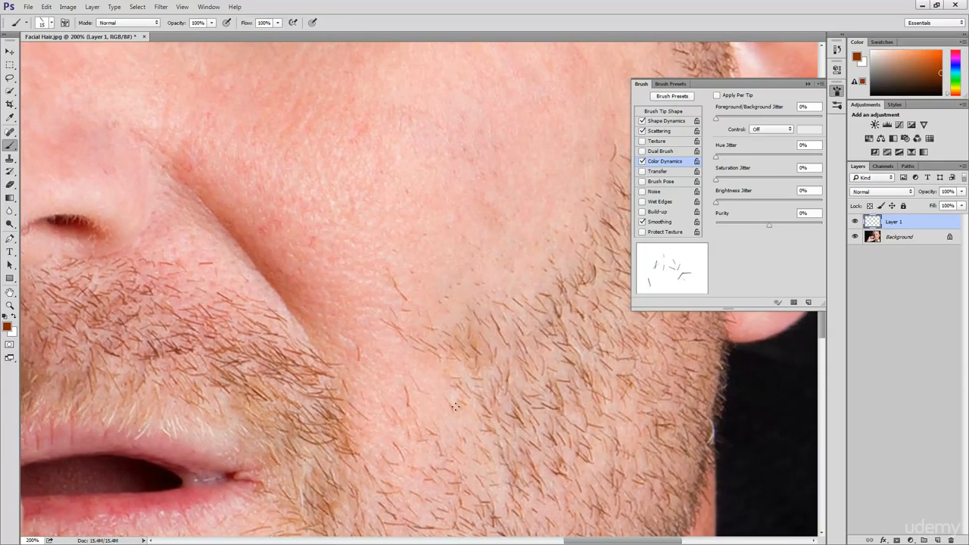
click(13, 332)
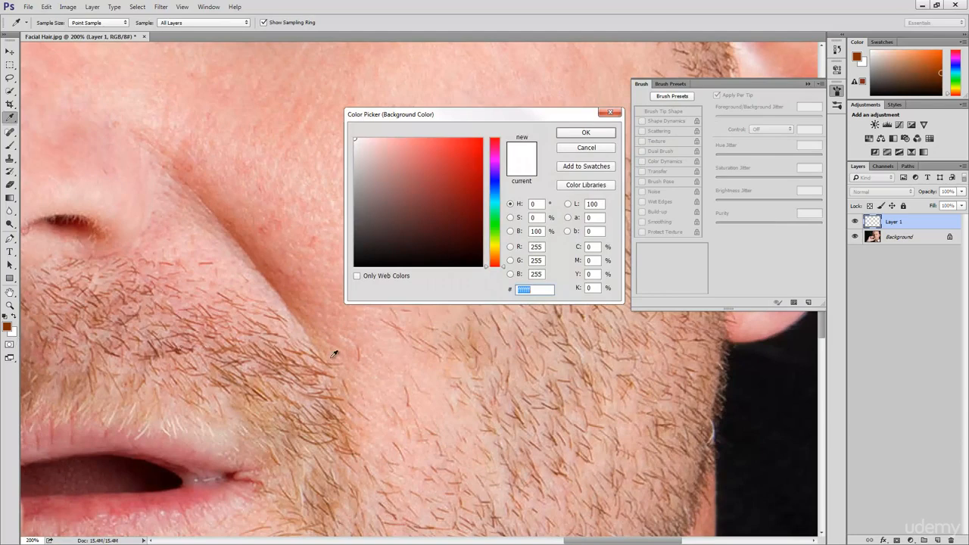
click(546, 344)
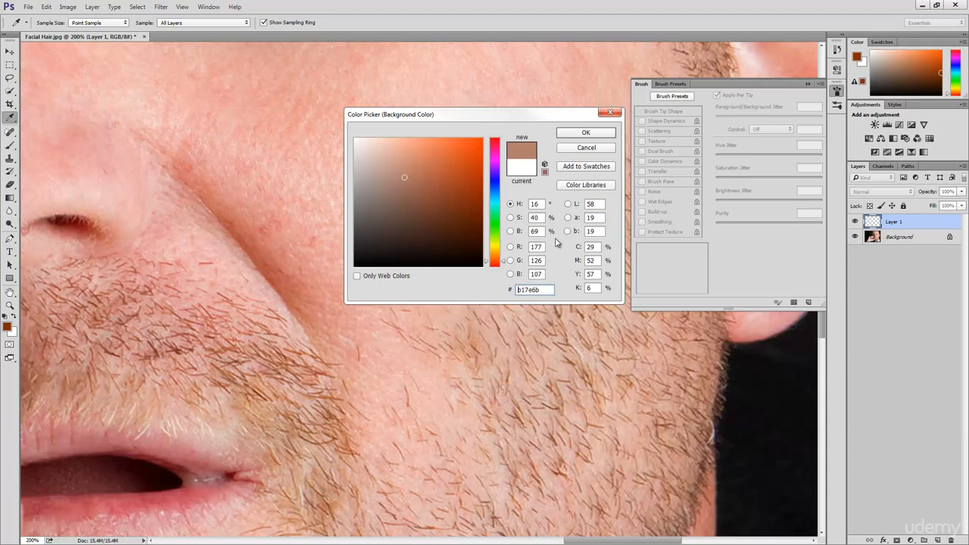
click(583, 134)
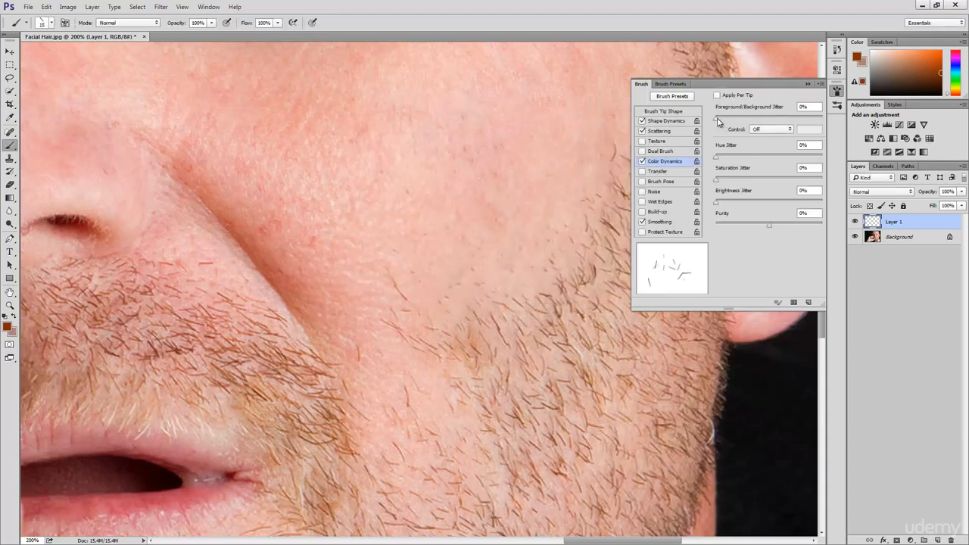
drag(717, 118, 771, 125)
Step: Try the two-color jitter with diagonal strokes across the upper cheek, and undo all of them
mouse_move(253, 190)
mouse_down()
mouse_move(368, 316)
mouse_move(391, 316)
mouse_up()
drag(344, 194, 493, 321)
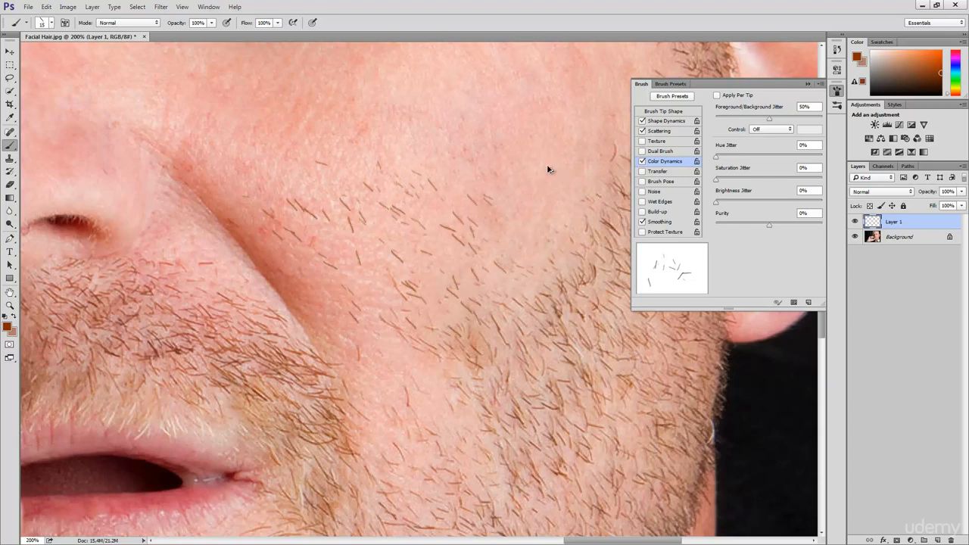
key(ctrl+alt+z)
key(ctrl+alt+z)
key(ctrl+alt+z)
key(ctrl+alt+z)
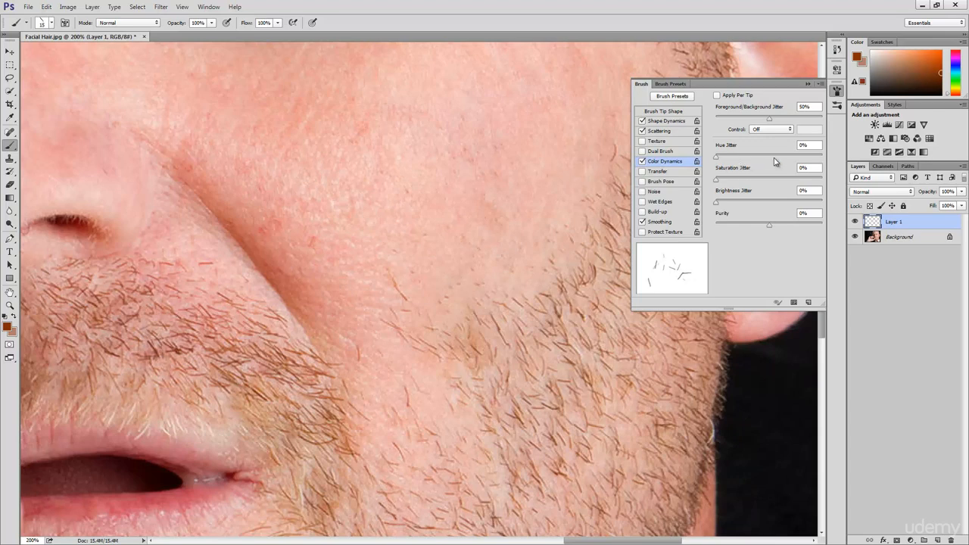
Step: Set the brush's Hue Jitter, Saturation Jitter and Brightness Jitter to 10% each
click(816, 145)
text(10)
click(800, 168)
text(10)
click(806, 191)
text(10)
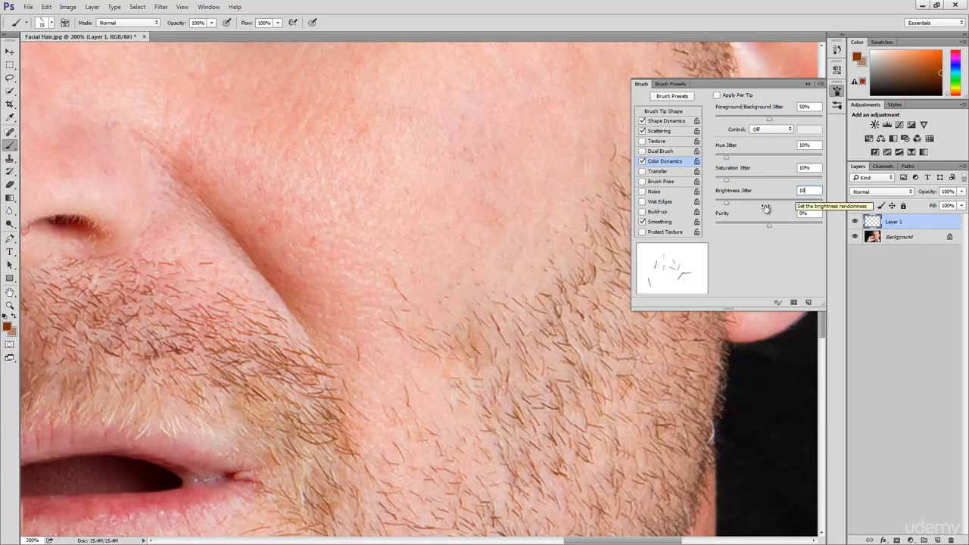
Step: Try the hue, saturation and brightness jitter with several diagonal strokes above the cheek stubble, and undo all of them
mouse_move(349, 290)
mouse_down()
mouse_move(394, 333)
mouse_move(387, 393)
mouse_up()
drag(391, 238, 478, 361)
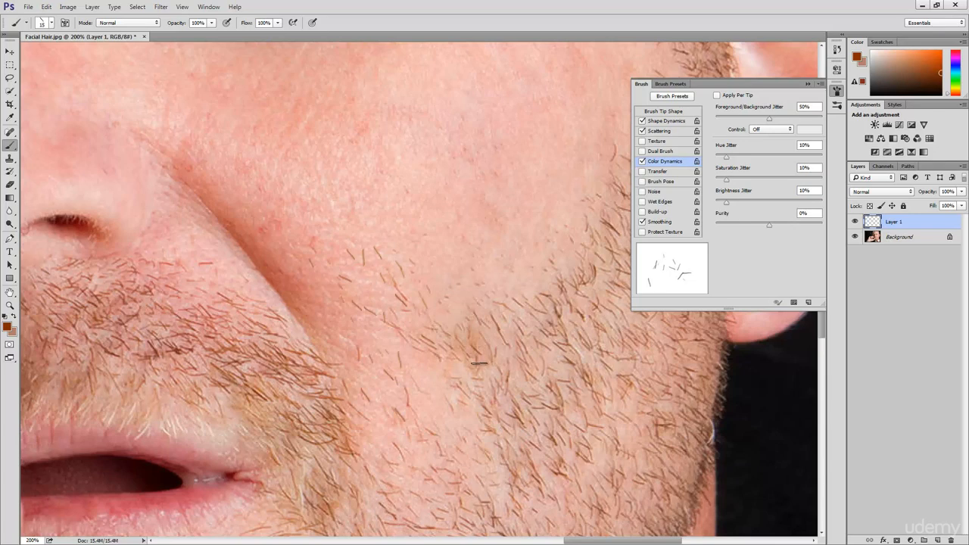
drag(433, 239, 514, 357)
drag(515, 266, 566, 325)
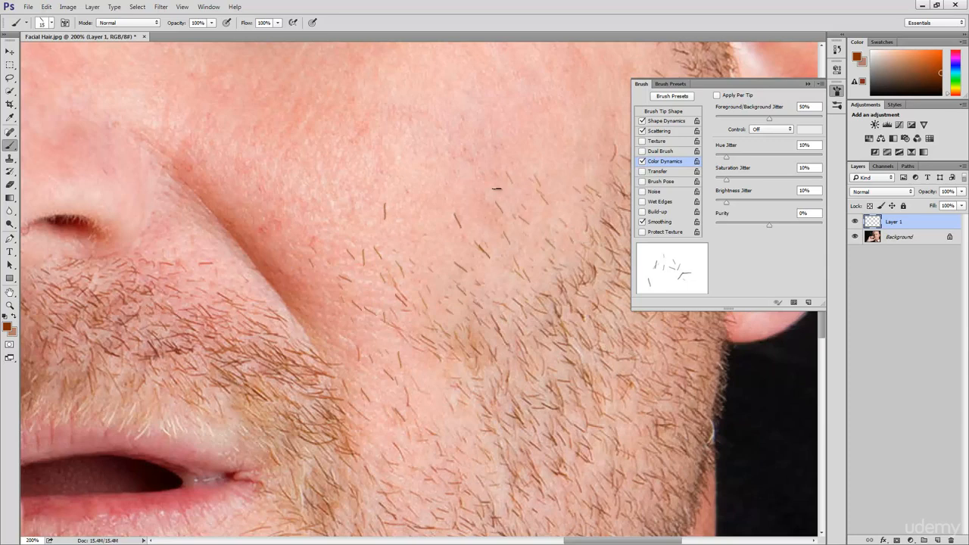
drag(426, 210, 523, 290)
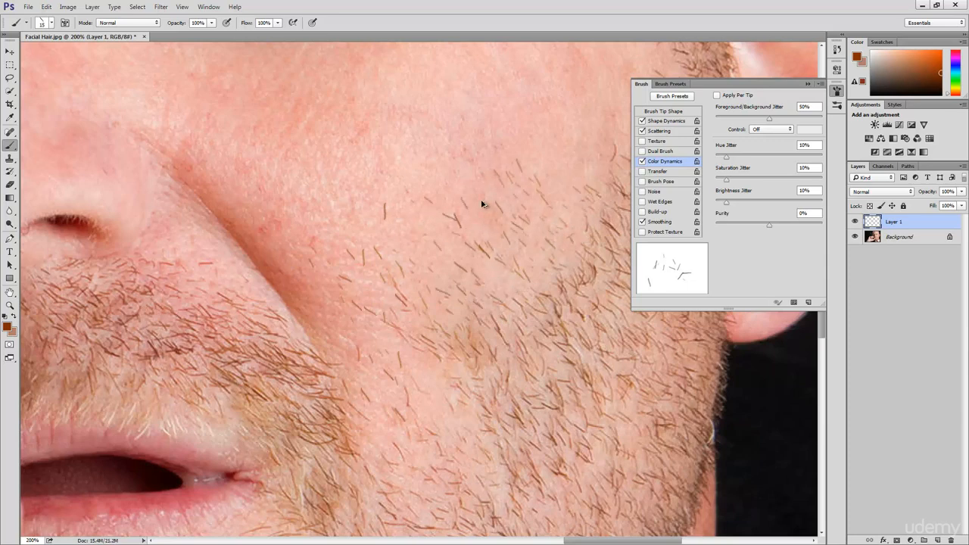
key(ctrl+alt+z)
key(ctrl+alt+z)
key(ctrl+alt+z)
key(ctrl+alt+z)
key(ctrl+alt+z)
key(ctrl+alt+z)
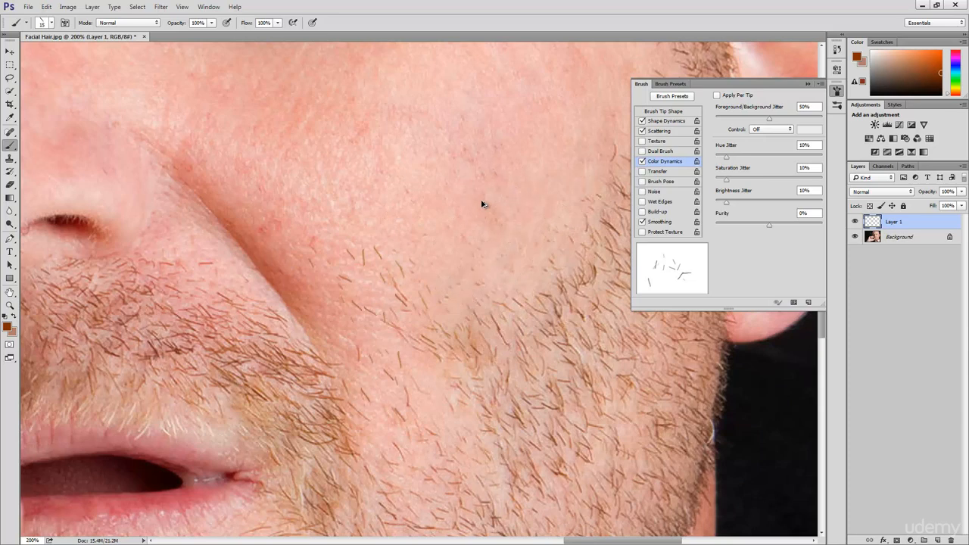
key(ctrl+alt+z)
key(ctrl+alt+z)
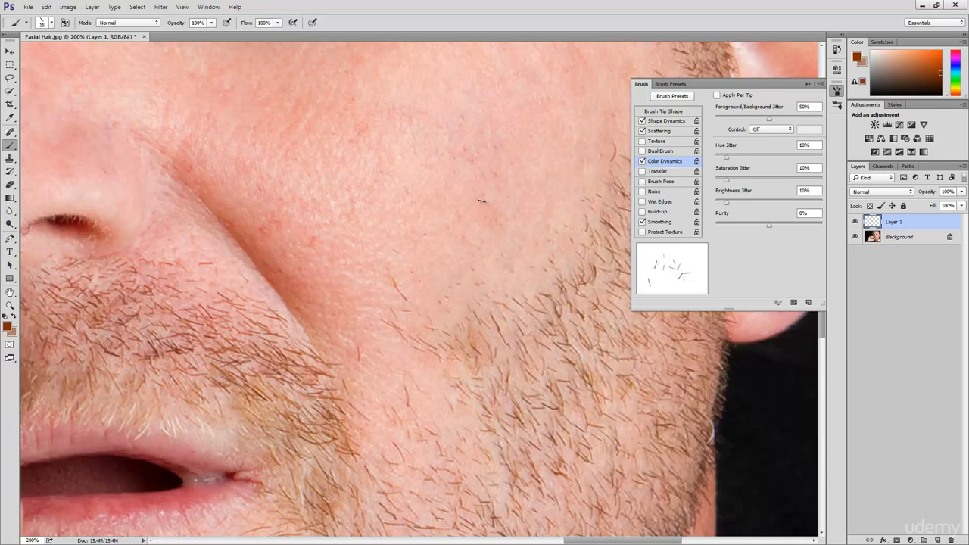
Step: Enable Transfer for the brush and set its Opacity Jitter to 10%
click(667, 173)
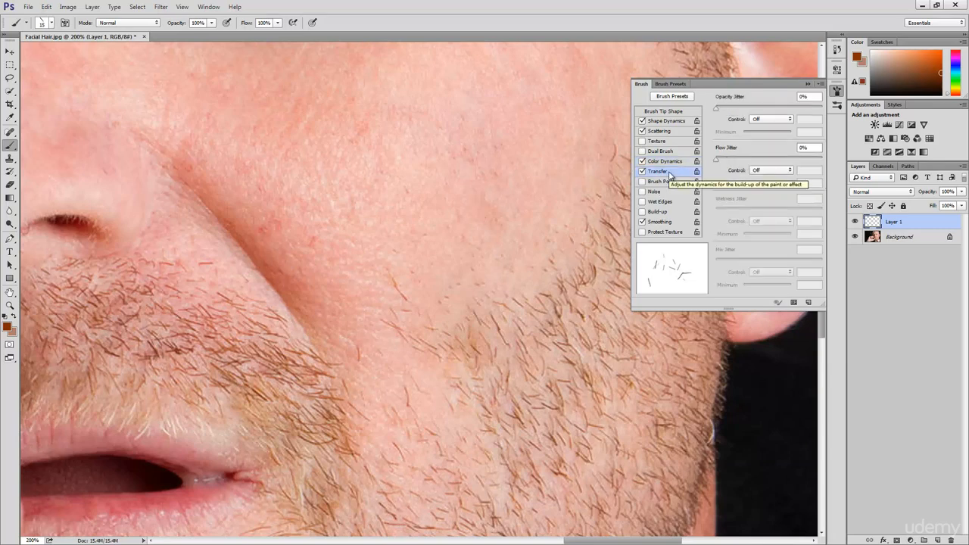
click(797, 96)
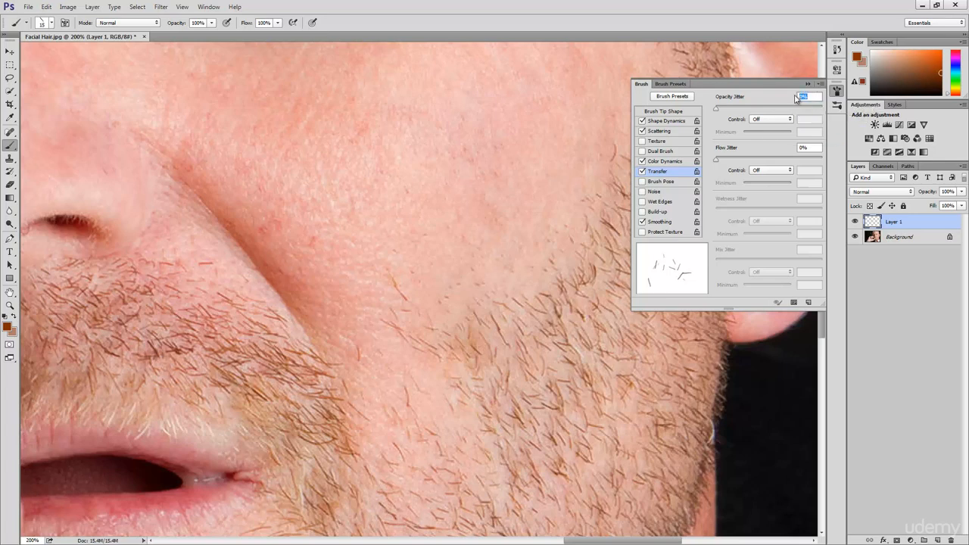
text(10)
Step: Try and undo a diagonal stroke on the upper cheek, and set the brush tip's Spacing to 20%
click(681, 112)
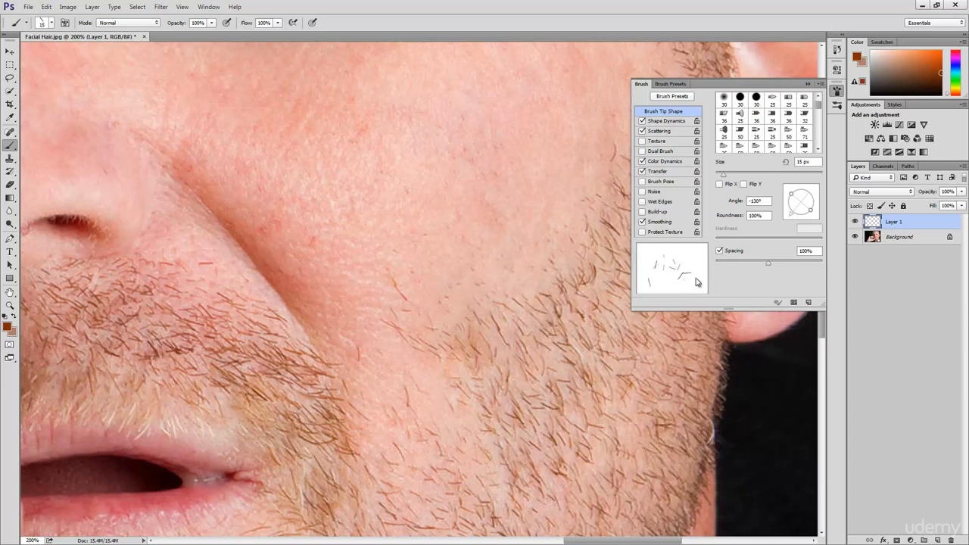
drag(367, 163, 454, 251)
key(ctrl+z)
drag(820, 254, 789, 254)
text(20)
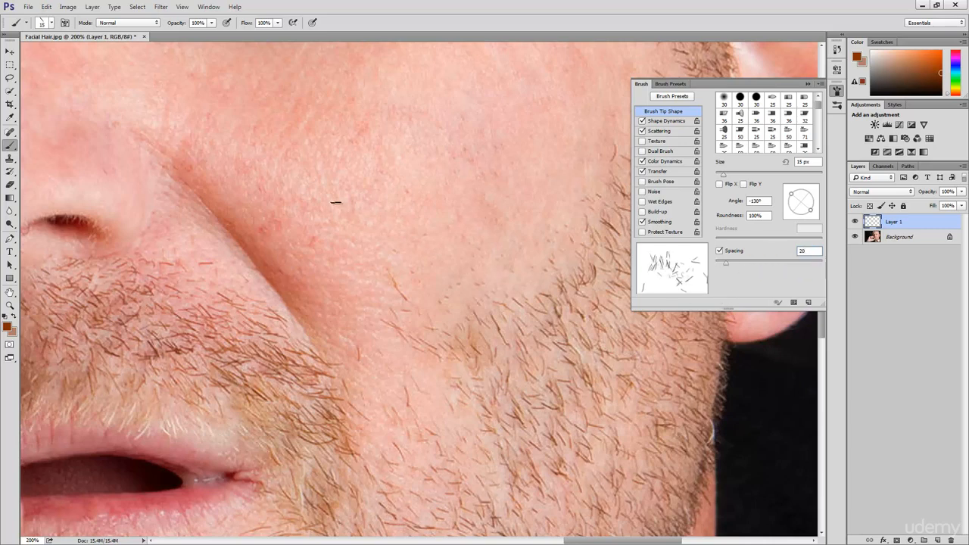
Step: Try the denser spacing with overlapping diagonal strokes from the smile fold toward the sideburn, and undo all of them
mouse_move(339, 190)
mouse_down()
mouse_move(378, 253)
mouse_move(435, 291)
mouse_up()
mouse_move(427, 186)
mouse_down()
mouse_move(480, 259)
mouse_move(522, 284)
mouse_up()
drag(447, 168, 555, 265)
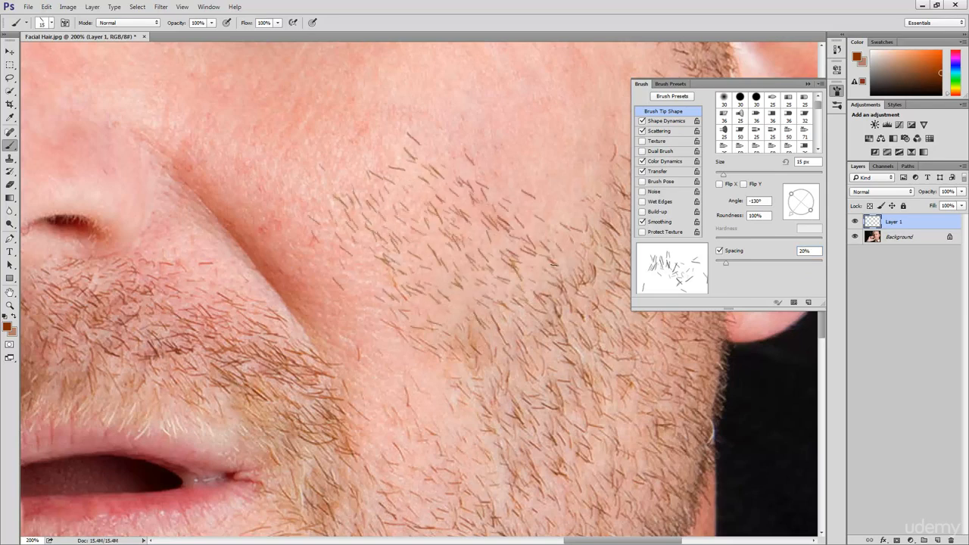
drag(483, 149, 582, 235)
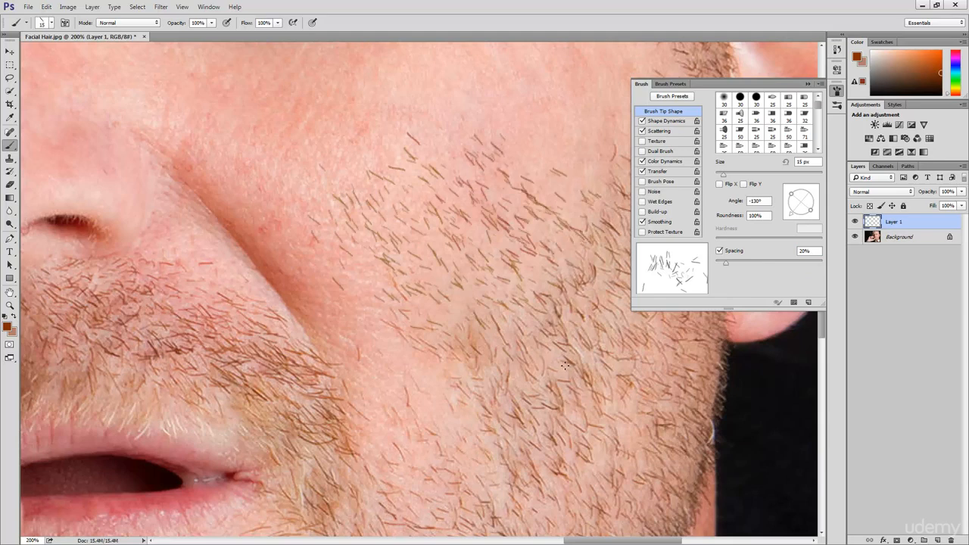
key(ctrl+alt+z)
key(ctrl+alt+z)
key(ctrl+alt+z)
key(ctrl+alt+z)
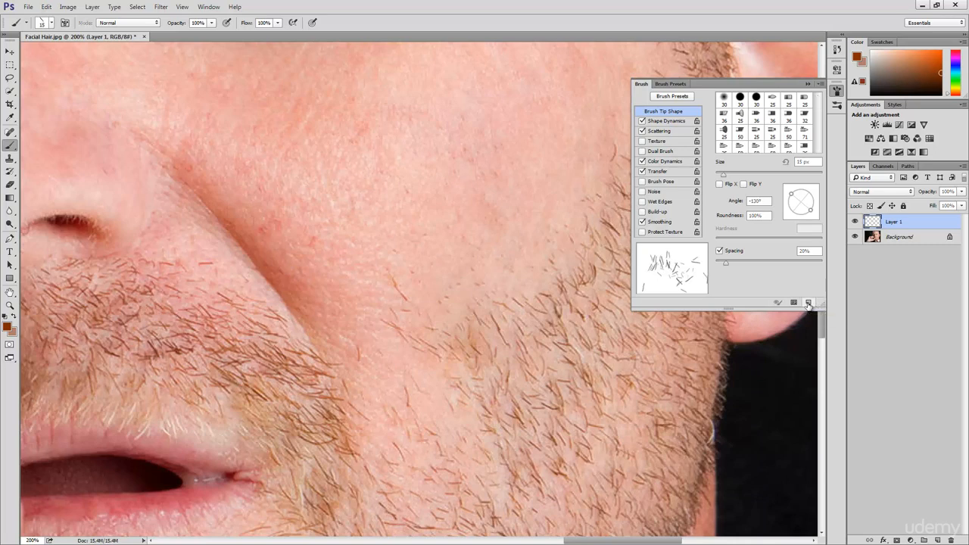
Step: Save the tuned brush as a new preset named Beard Brush, capturing the brush size in the preset
click(808, 304)
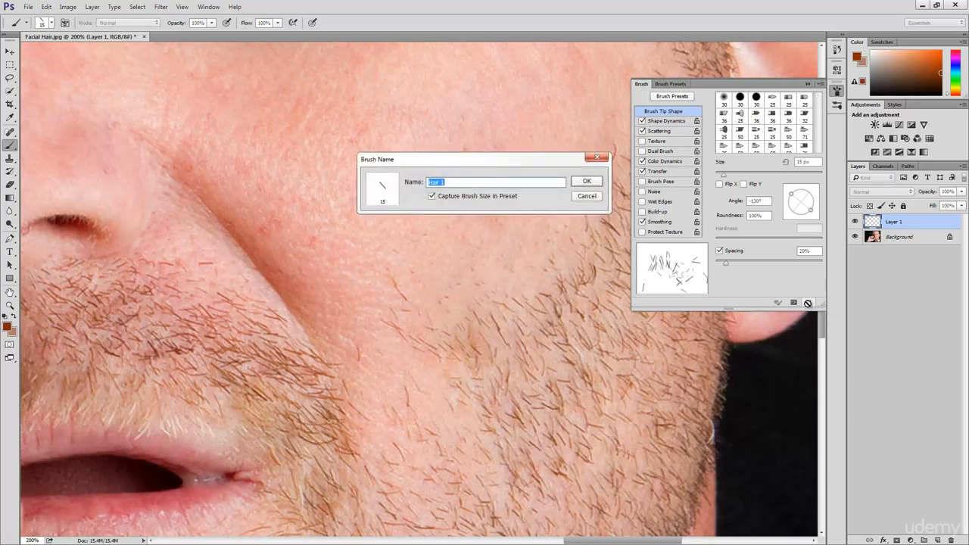
text(Beard Brush)
click(586, 181)
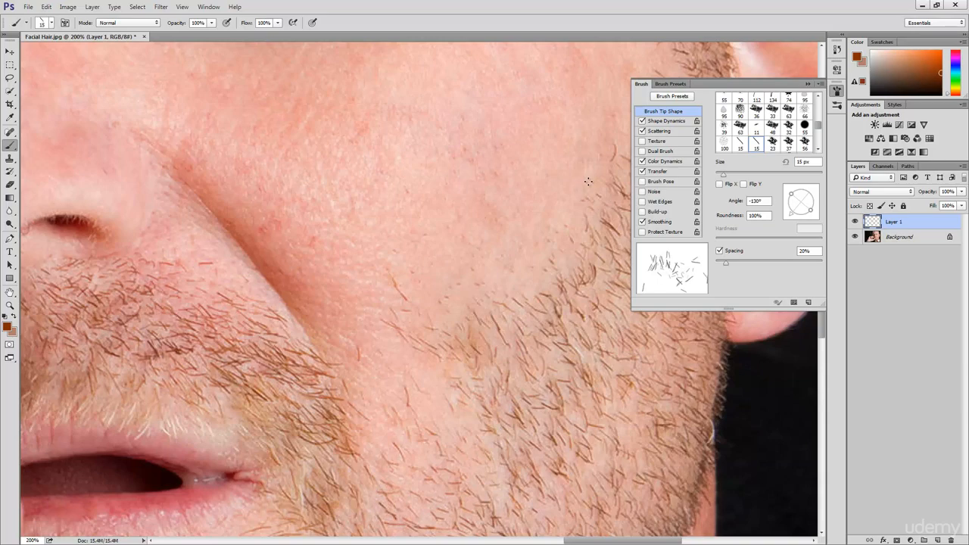
Step: Show the whole portrait at 50% without the brush settings covering it, and reactivate the Brush tool
key(z)
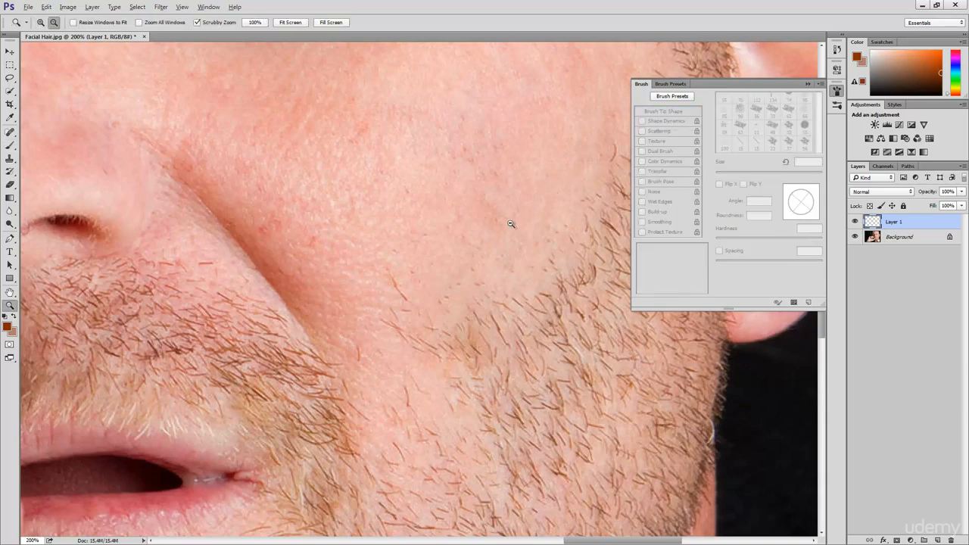
alt+click(489, 237)
alt+click(489, 237)
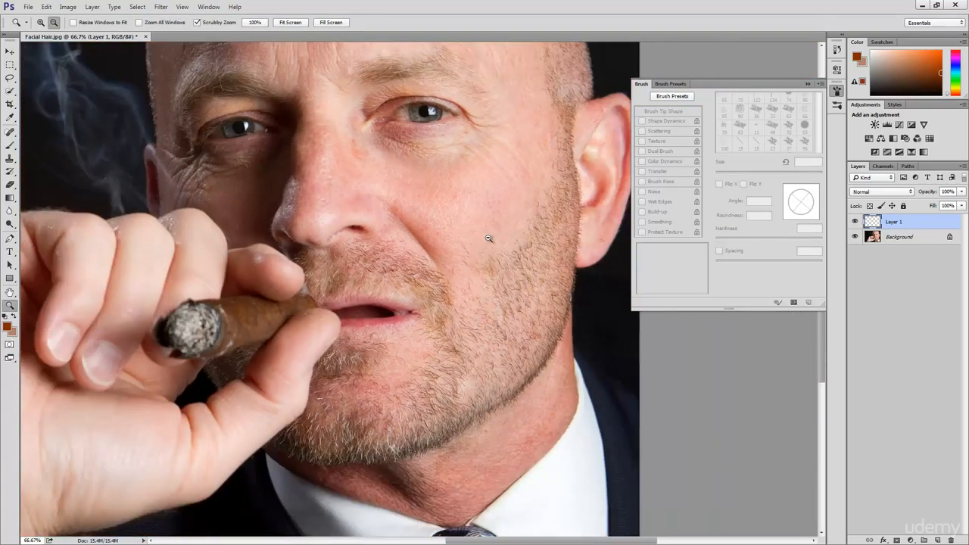
alt+click(489, 237)
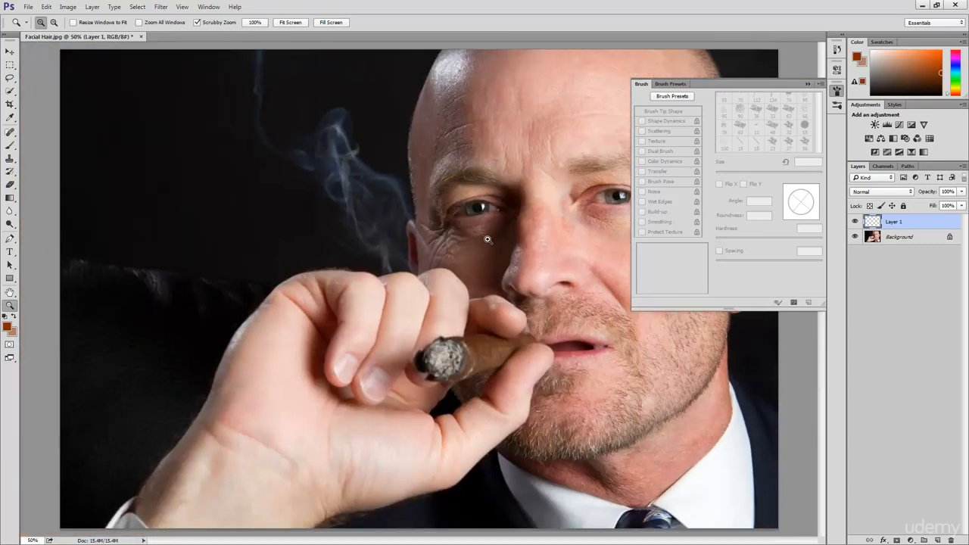
click(836, 91)
key(b)
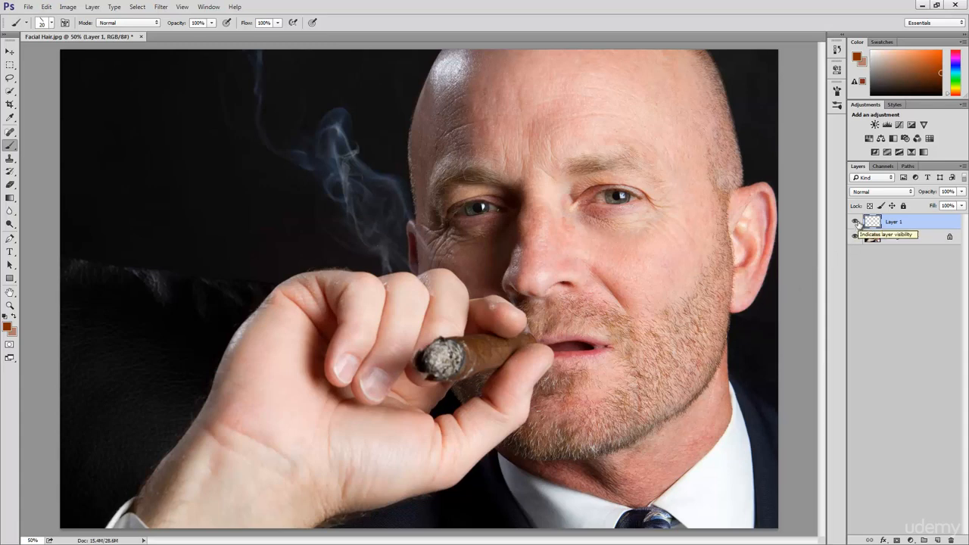
Step: Hide Layer 1 and show it again to compare the portrait without and with the painted facial hair
click(855, 221)
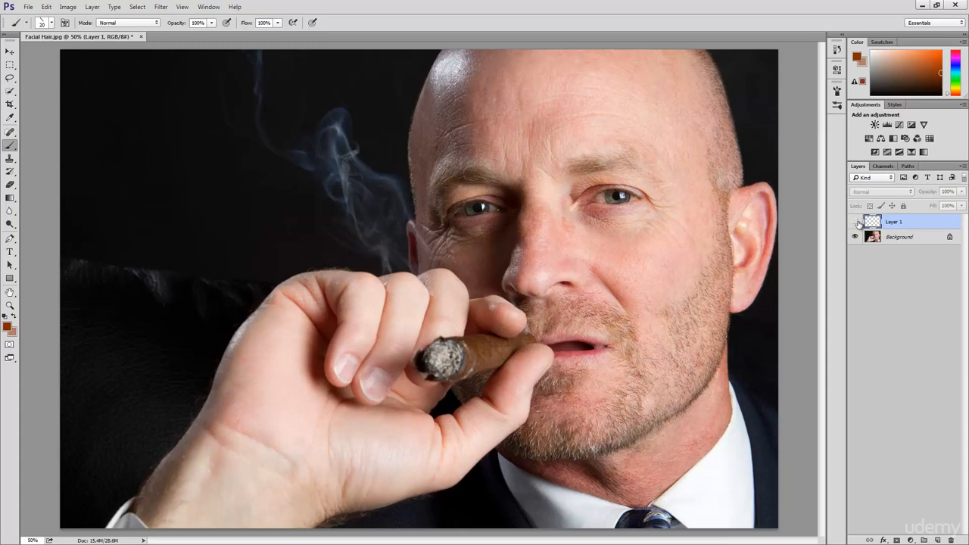
click(855, 221)
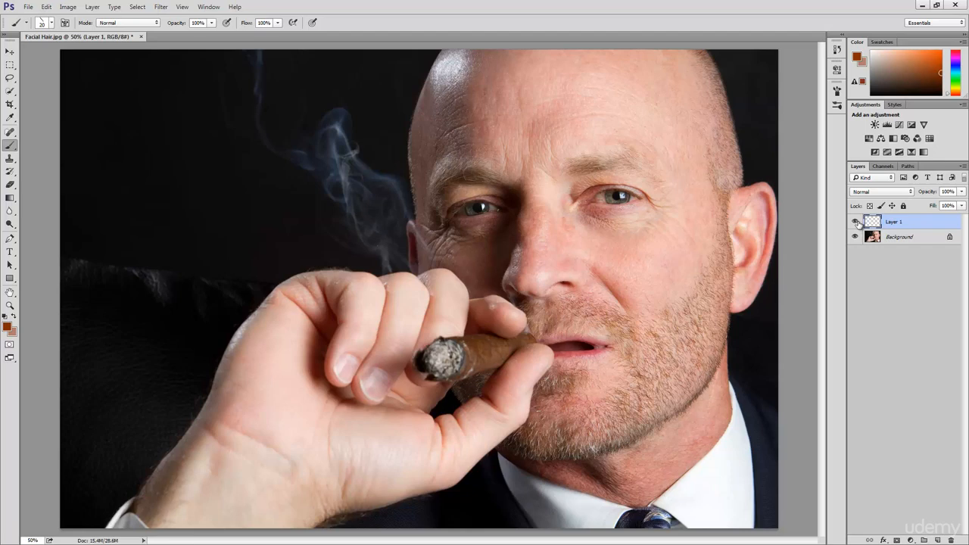